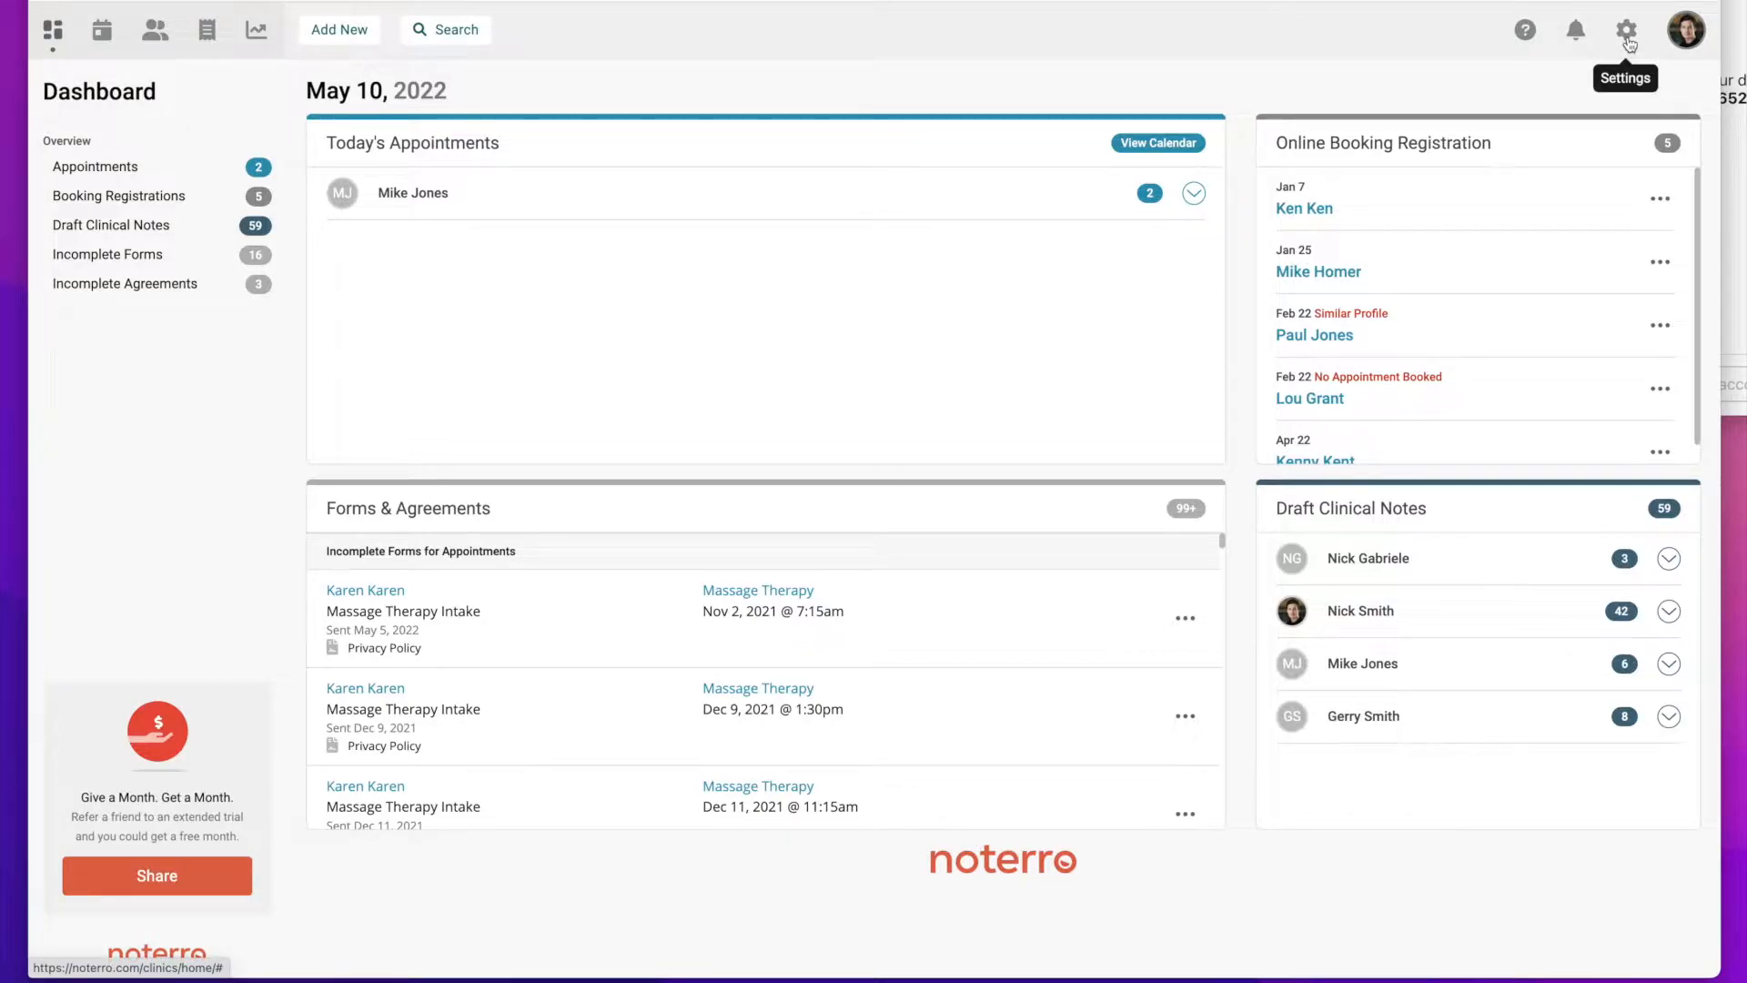
Open the Hot Yoga service from the clinic's base setup and review its group booking, participant limit, duration and price settings
{"action": "left_click", "coordinate": [1627, 36]}
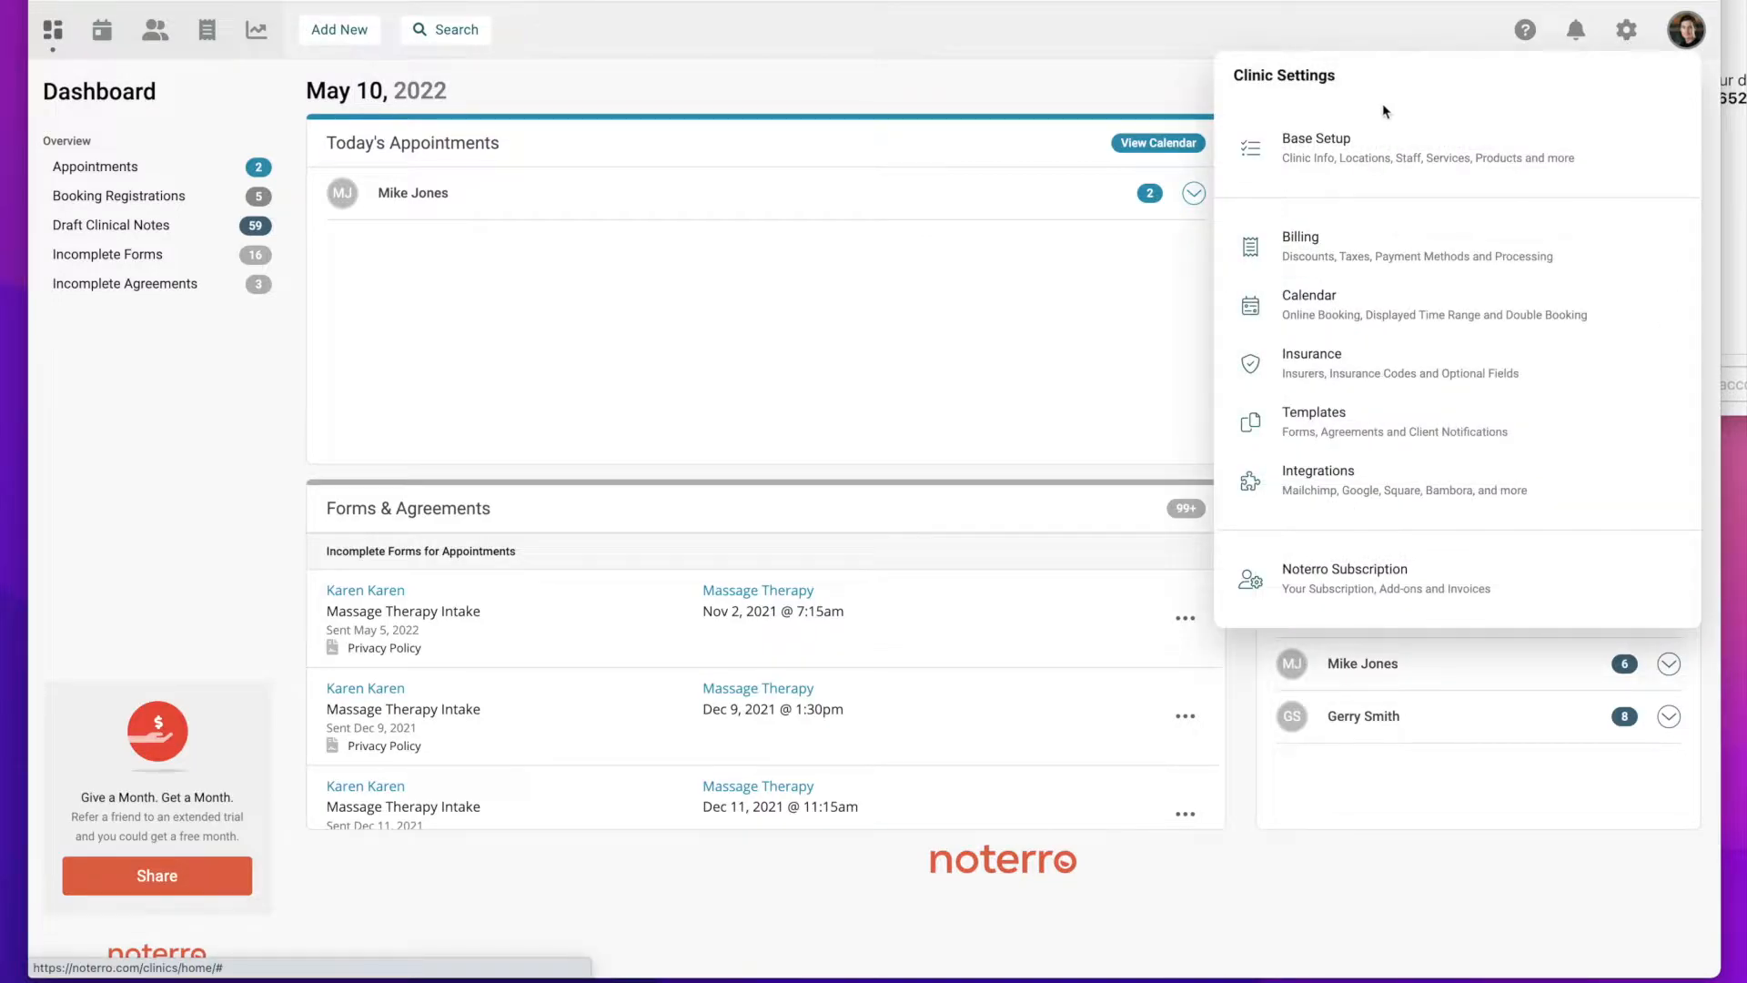
{"action": "left_click", "coordinate": [1329, 153]}
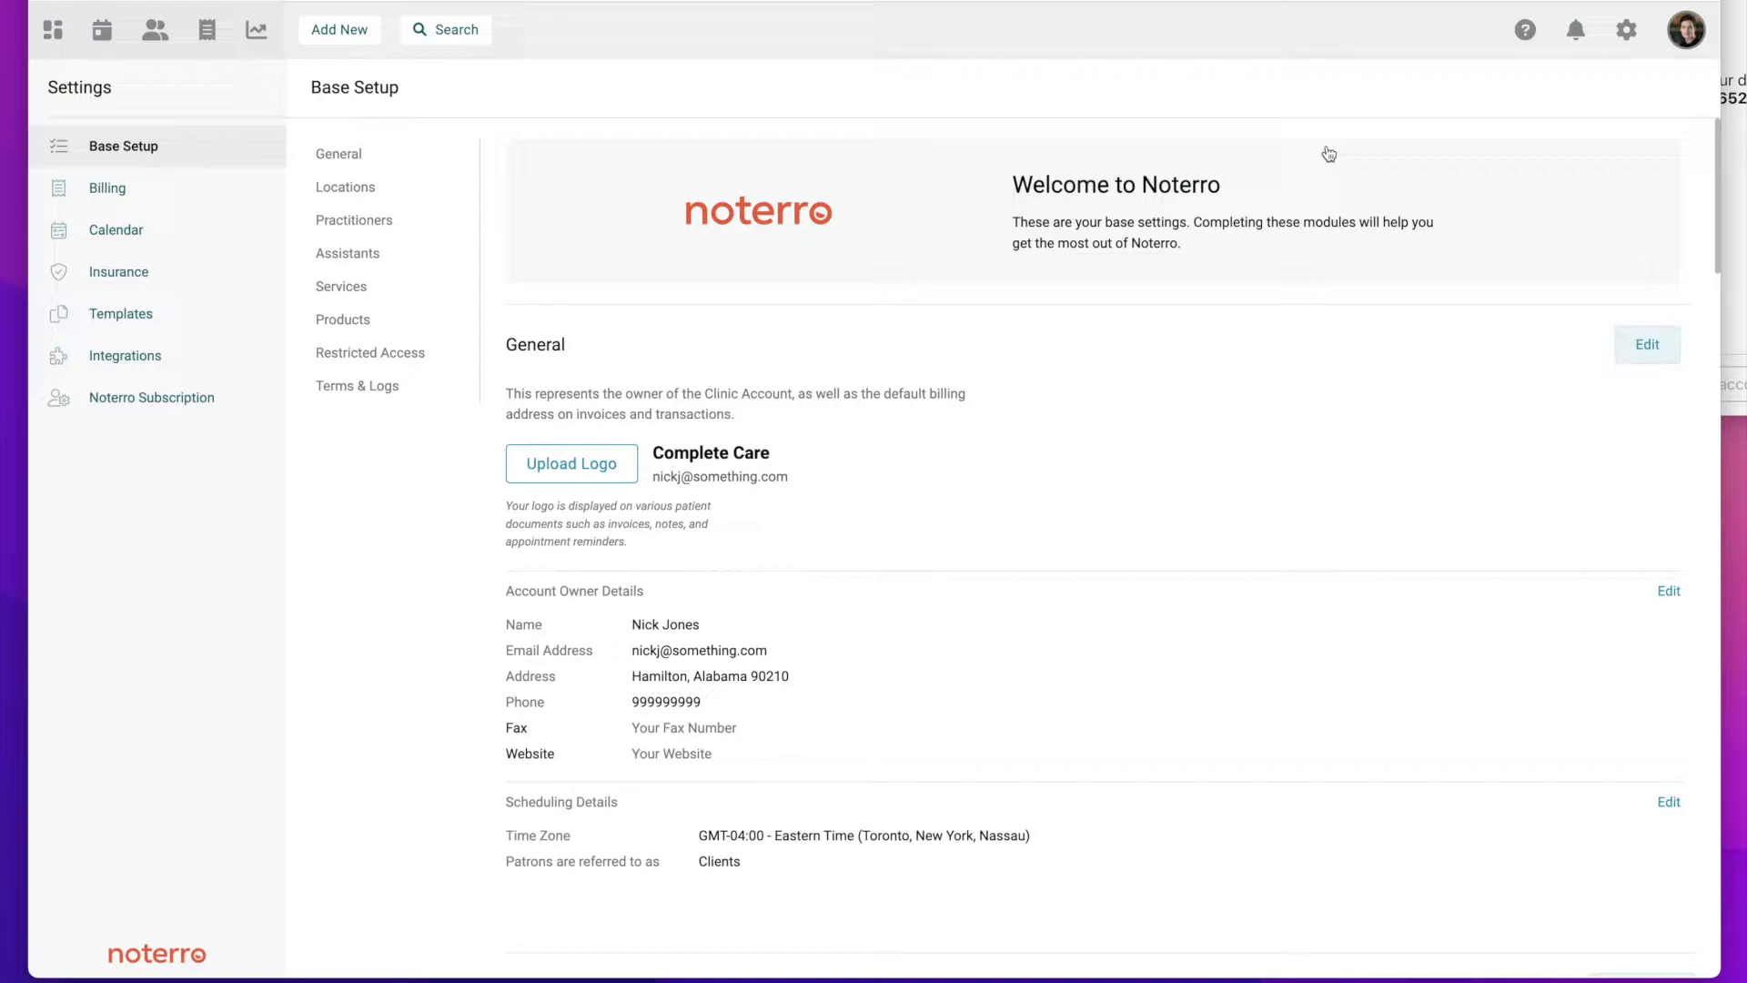
{"action": "left_click", "coordinate": [336, 289]}
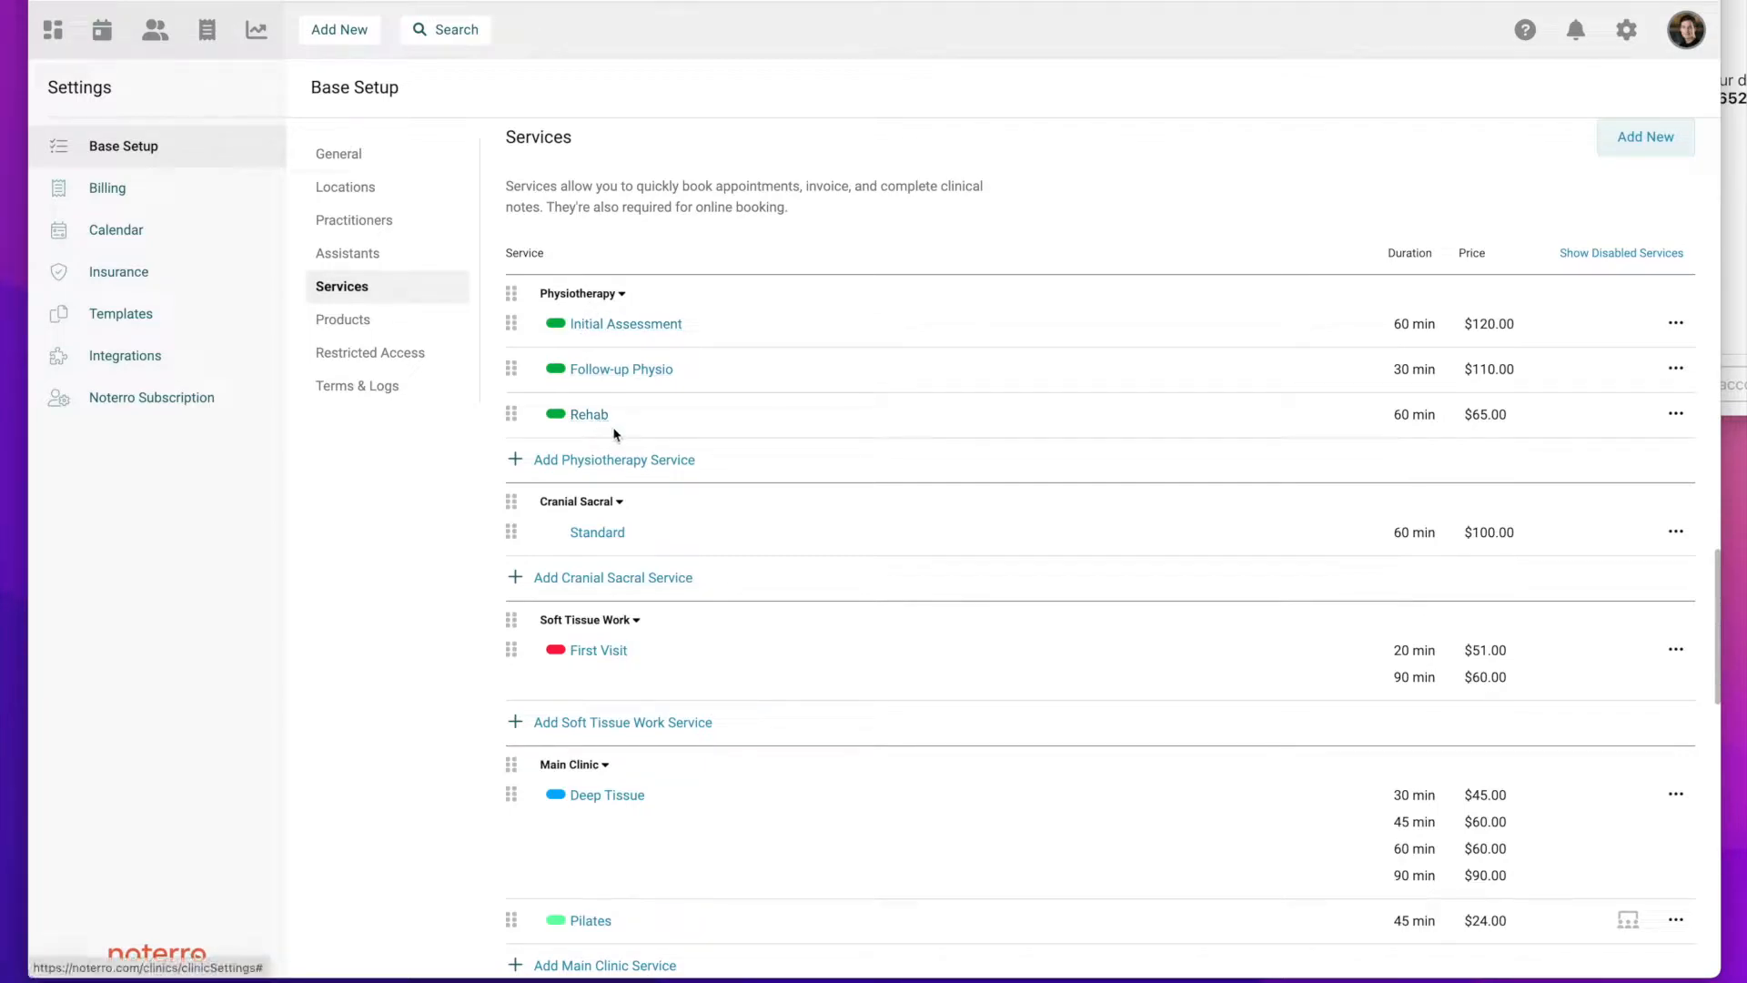
{"action": "scroll", "coordinate": [1317, 515], "scroll_direction": "down", "scroll_amount": 2}
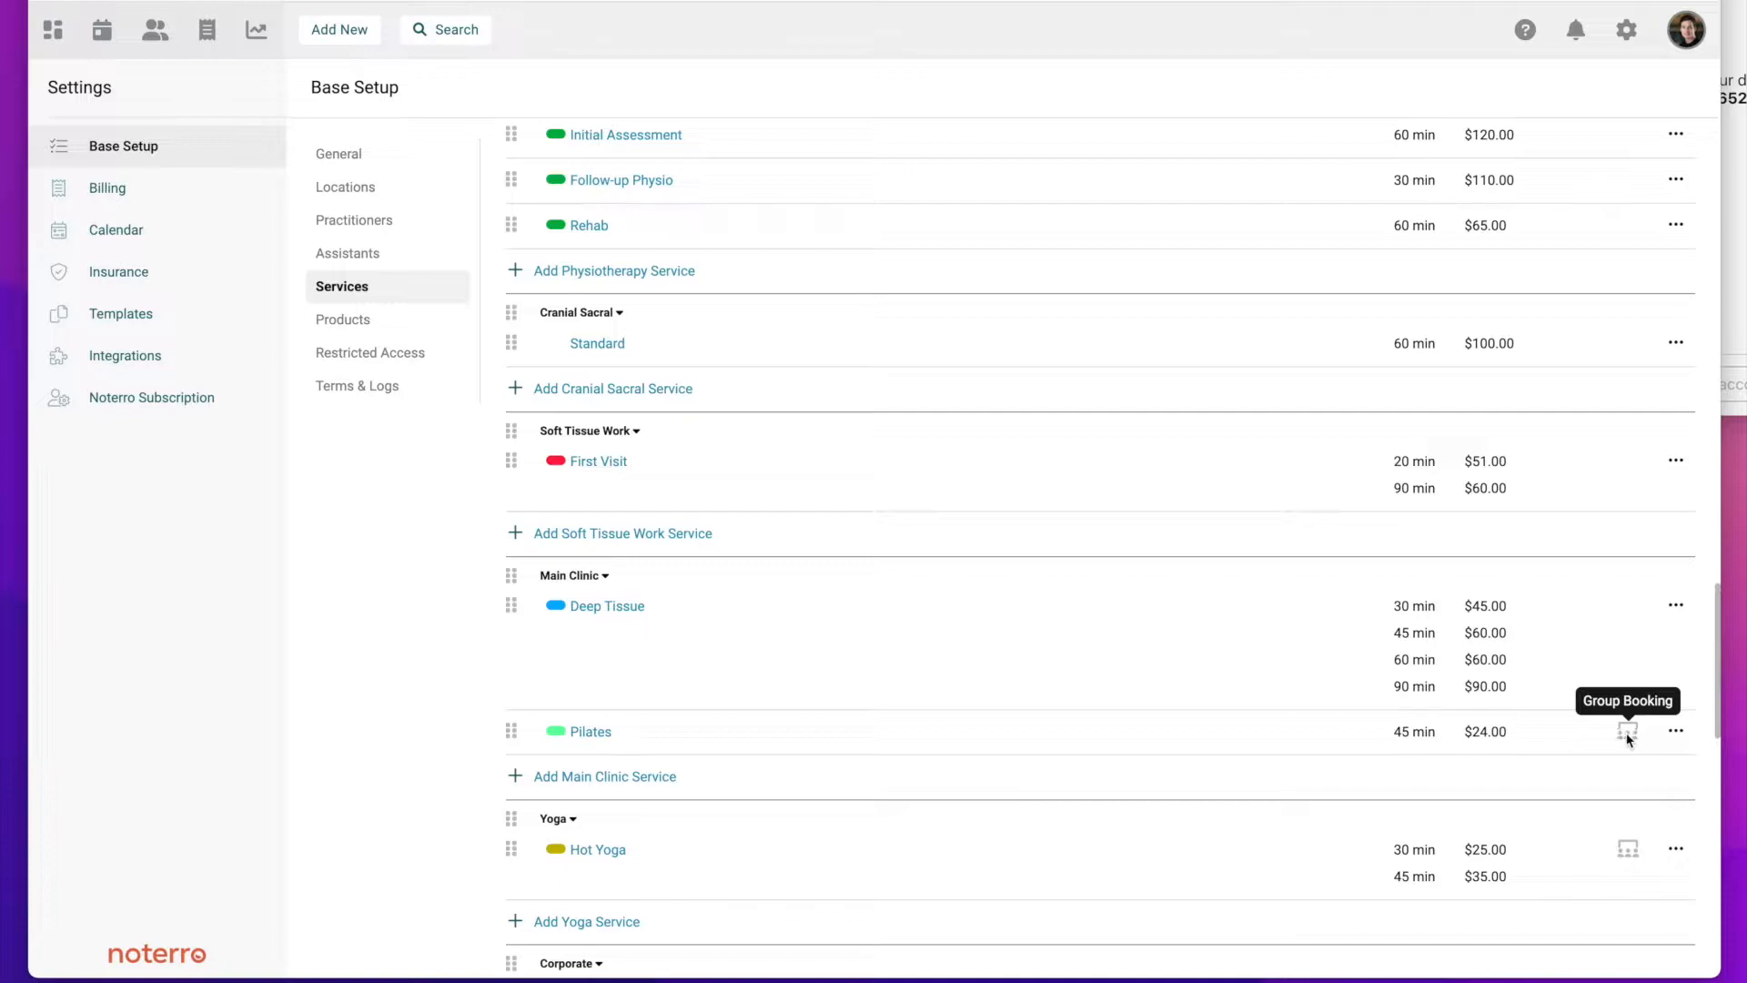
{"action": "scroll", "coordinate": [917, 718], "scroll_direction": "down", "scroll_amount": 1}
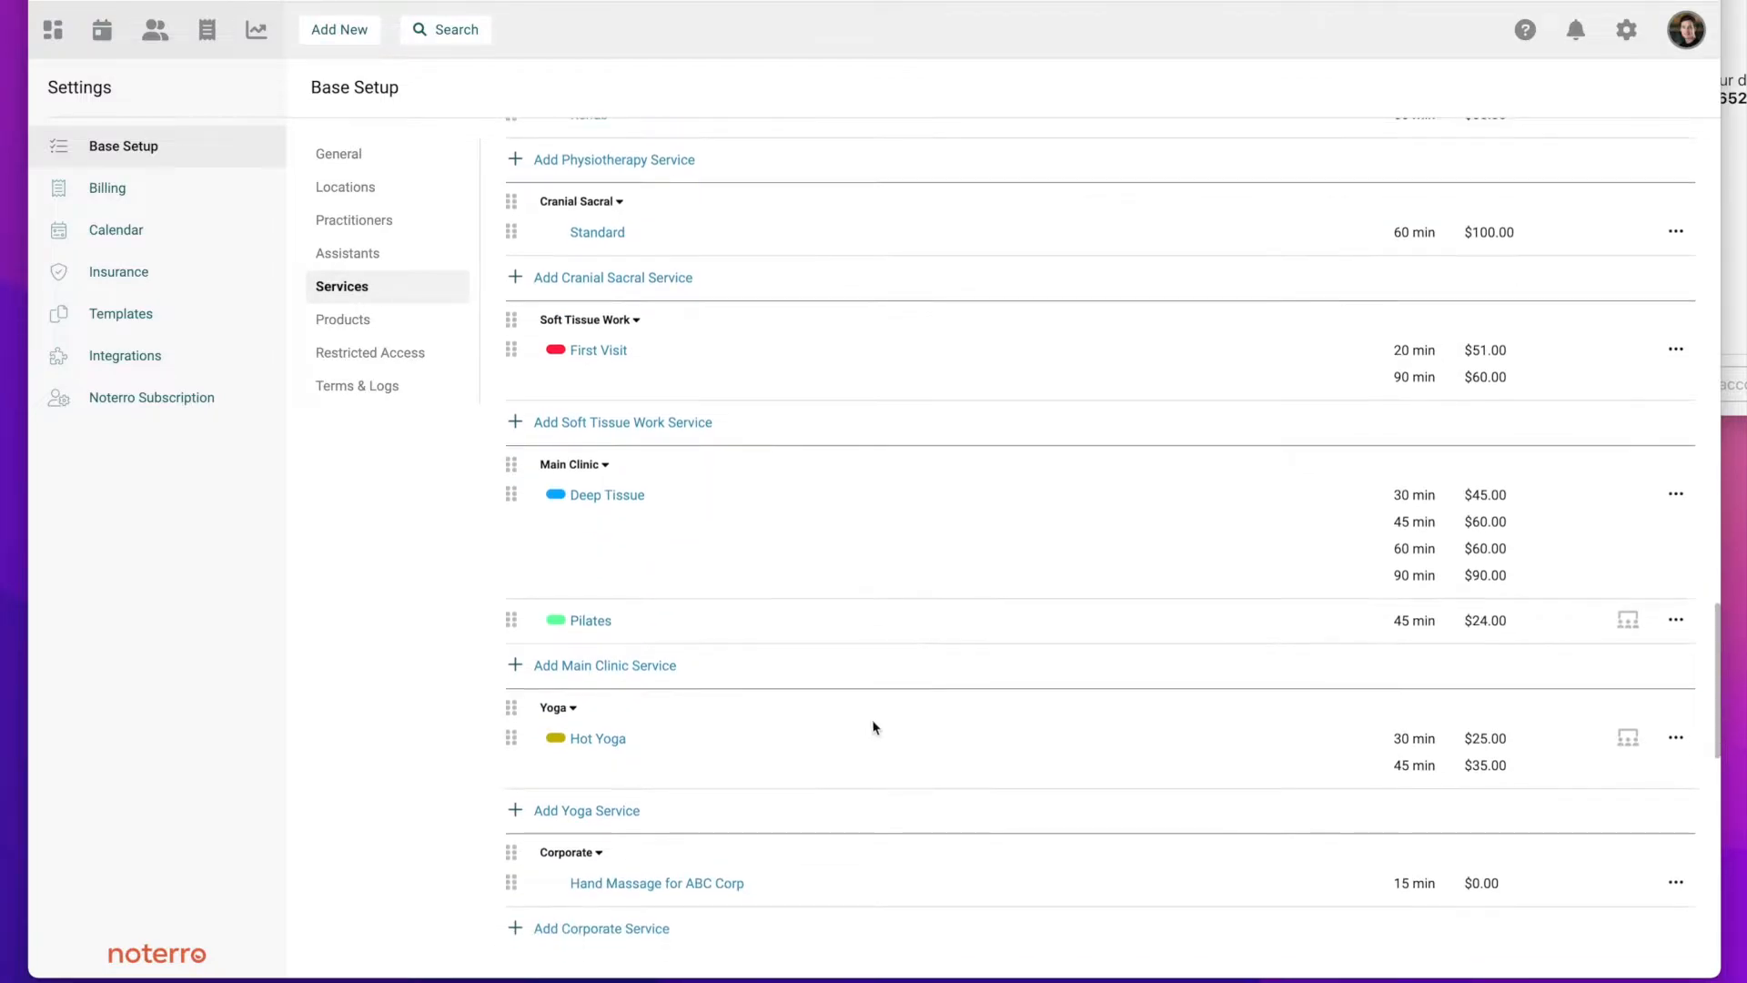
{"action": "left_click", "coordinate": [608, 742]}
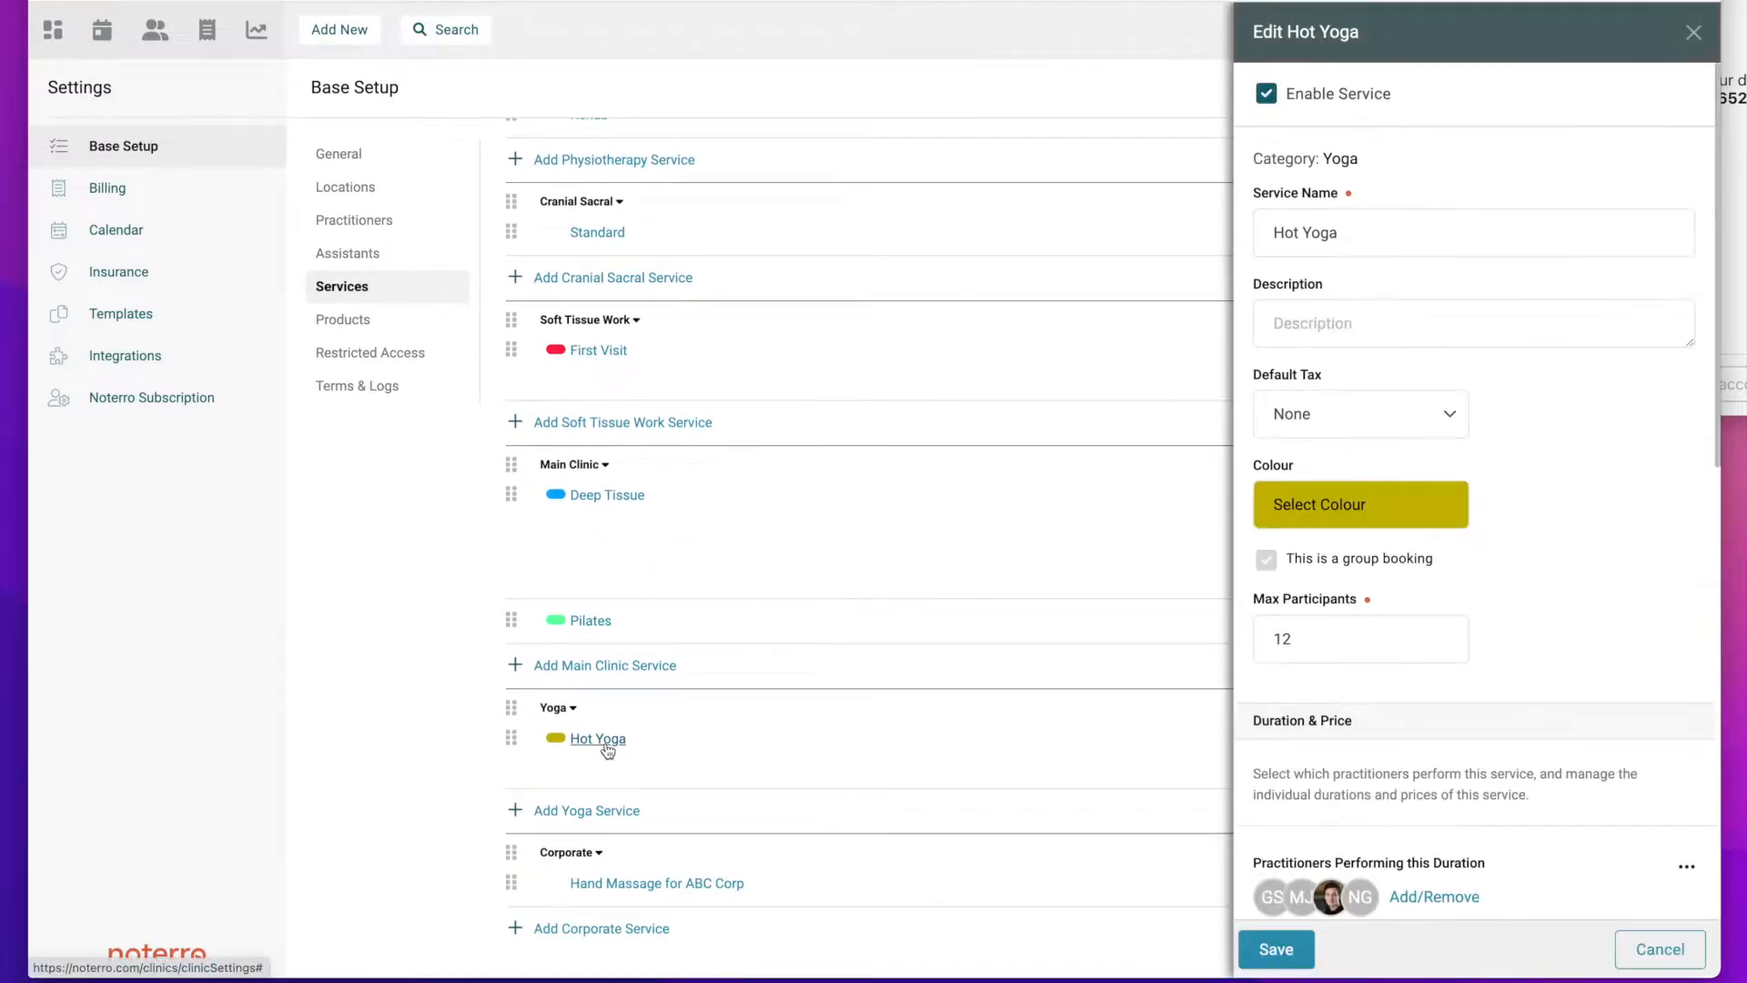
{"action": "scroll", "coordinate": [1594, 587], "scroll_direction": "down", "scroll_amount": 1}
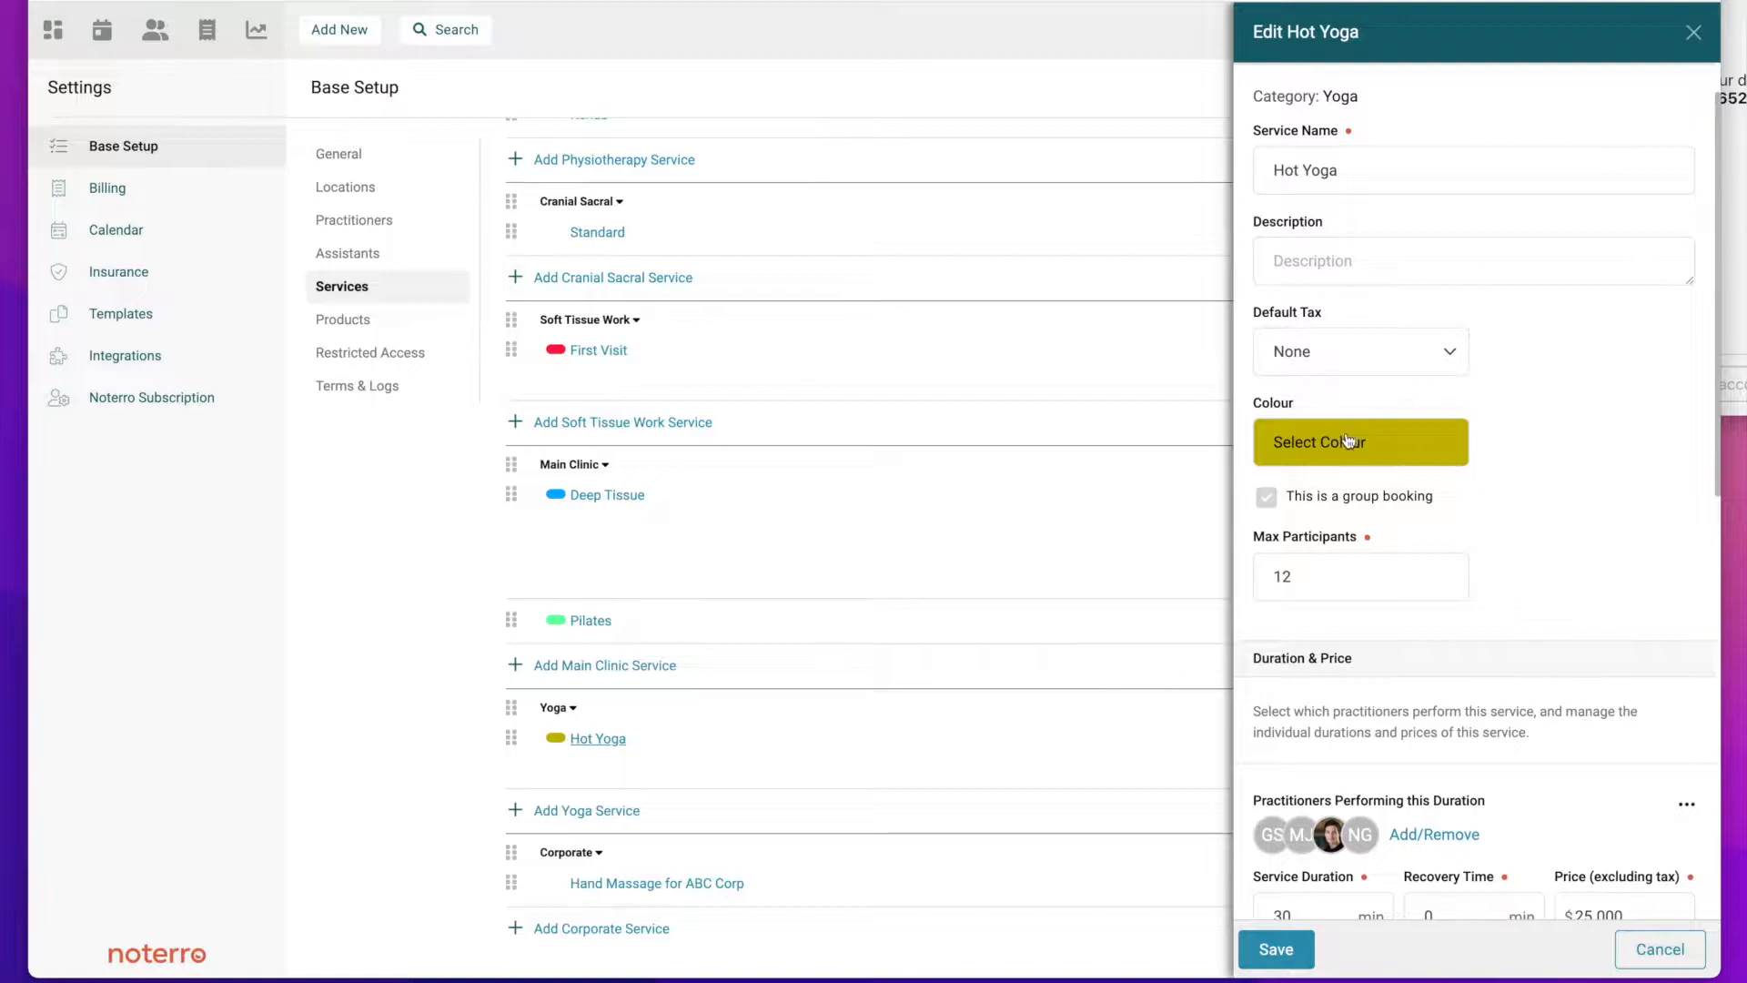
{"action": "scroll", "coordinate": [1525, 510], "scroll_direction": "down", "scroll_amount": 1}
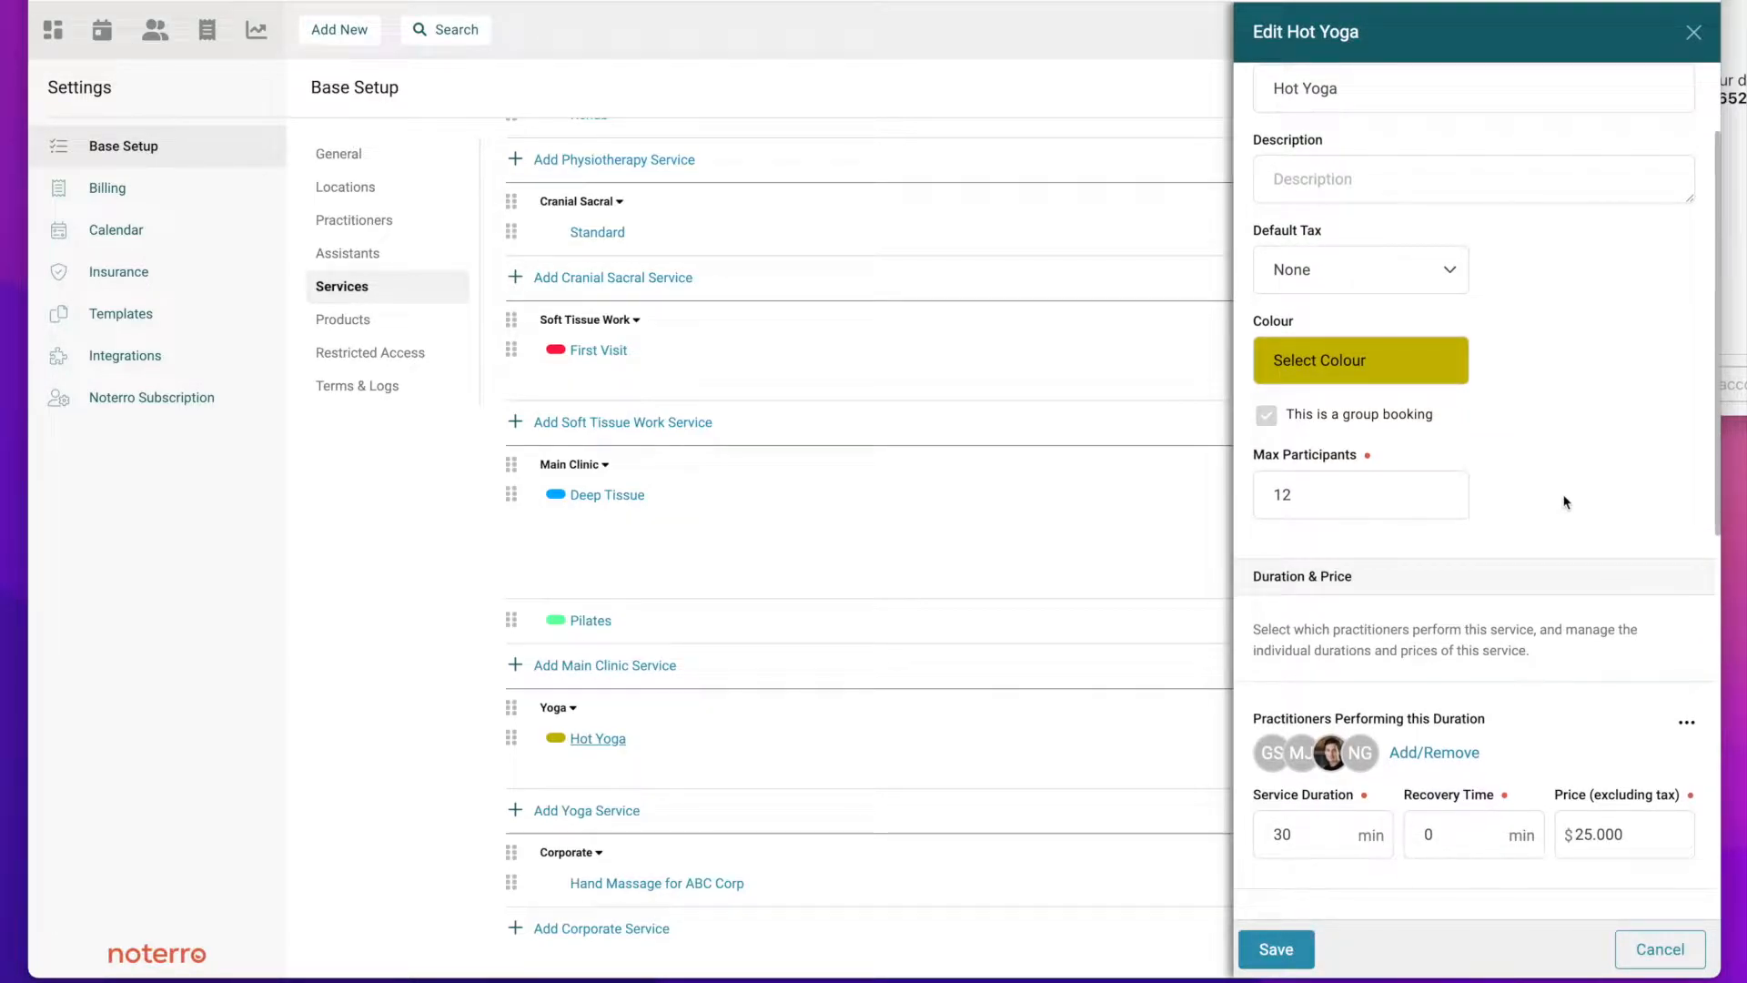
{"action": "scroll", "coordinate": [1565, 501], "scroll_direction": "down", "scroll_amount": 4}
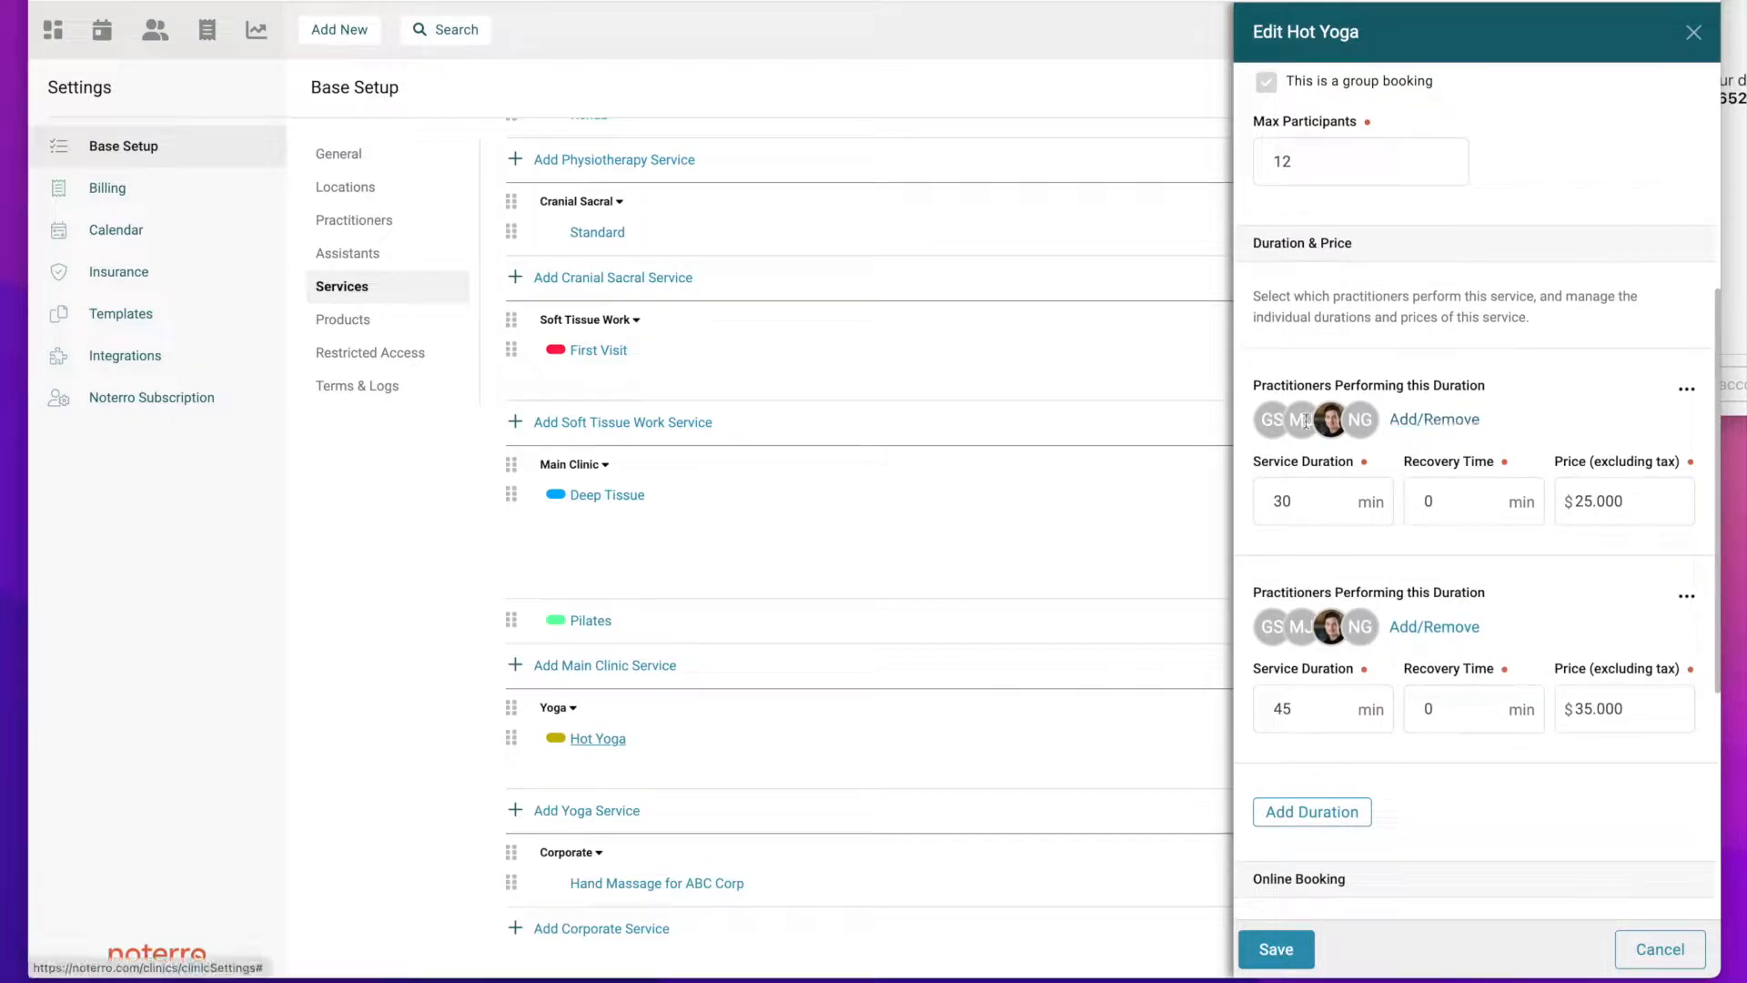
Remove the practitioner with the photo avatar from the 30-minute Hot Yoga duration
{"action": "left_click", "coordinate": [1431, 421]}
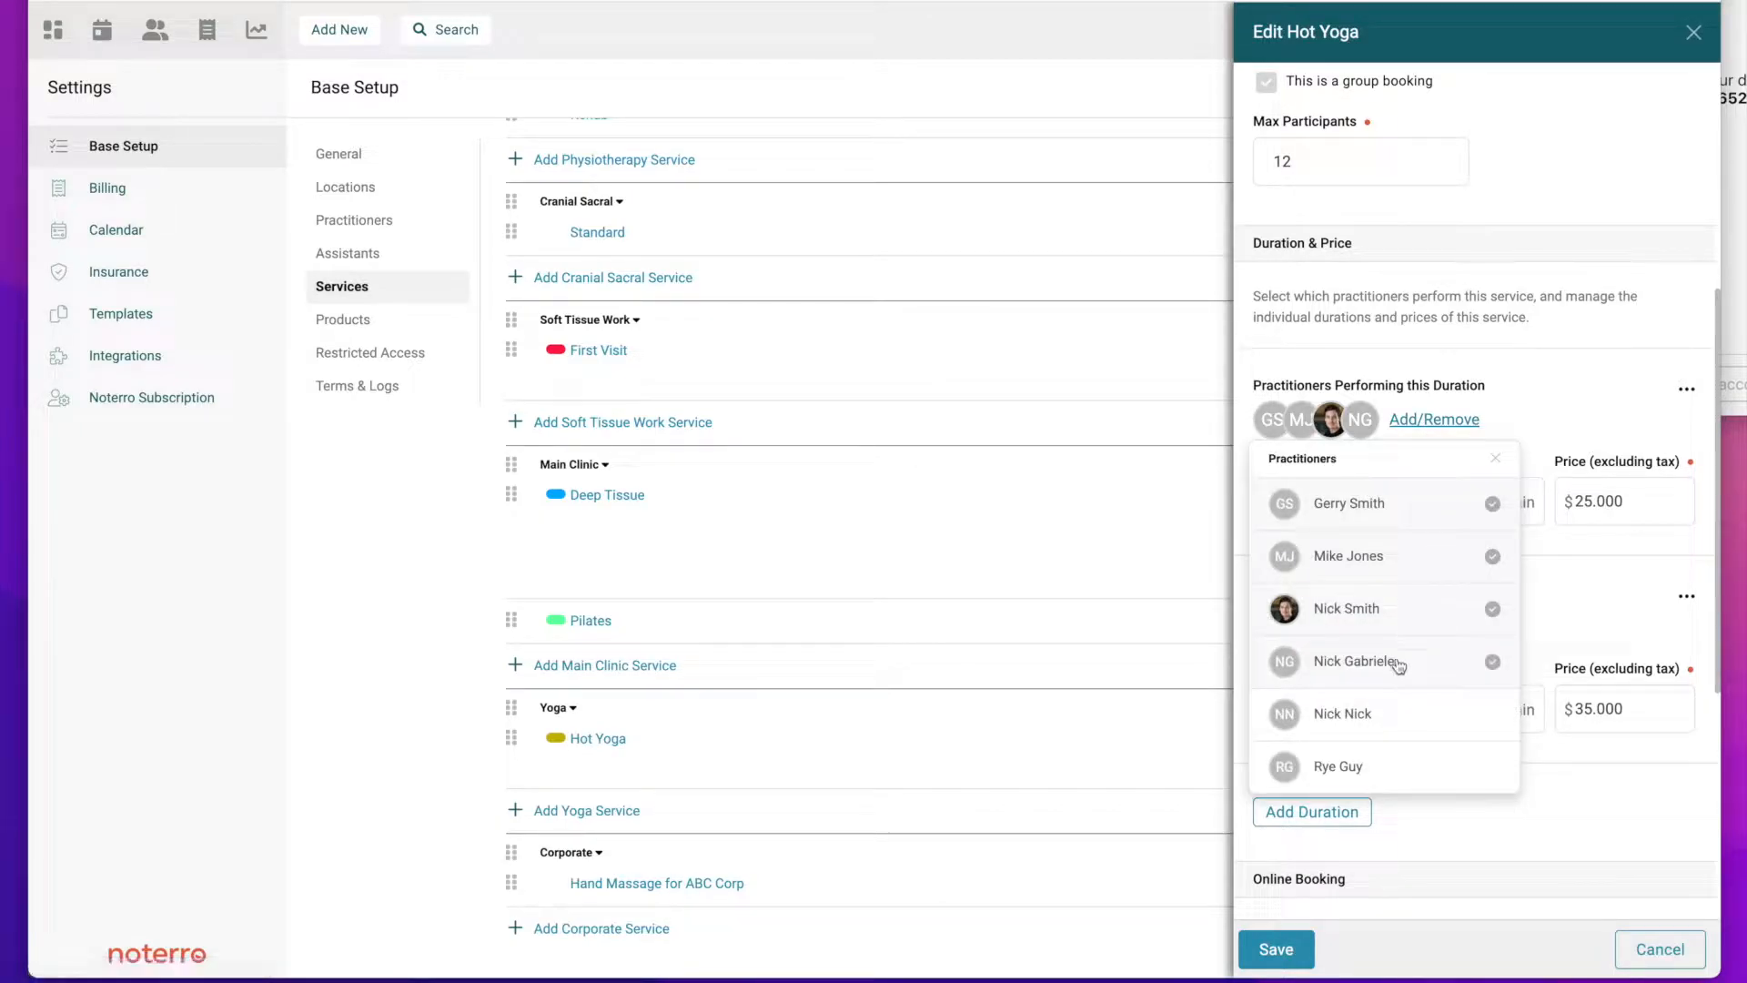
{"action": "left_click", "coordinate": [1464, 612]}
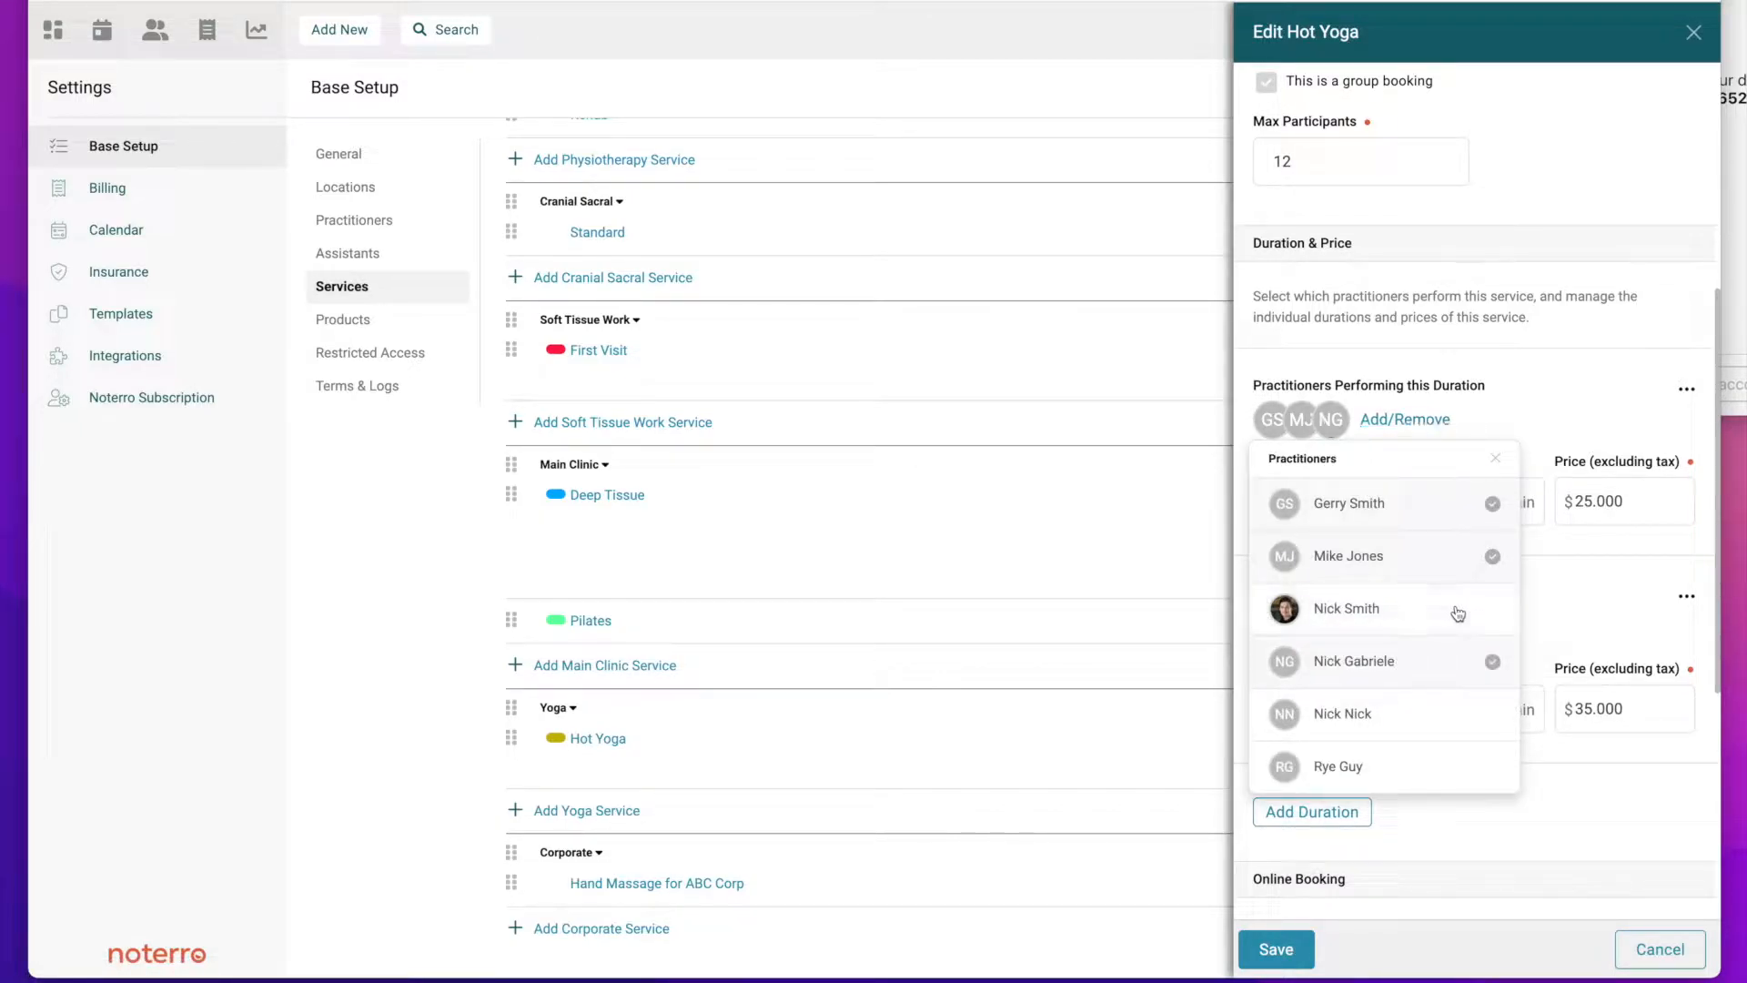
{"action": "left_click", "coordinate": [1549, 393]}
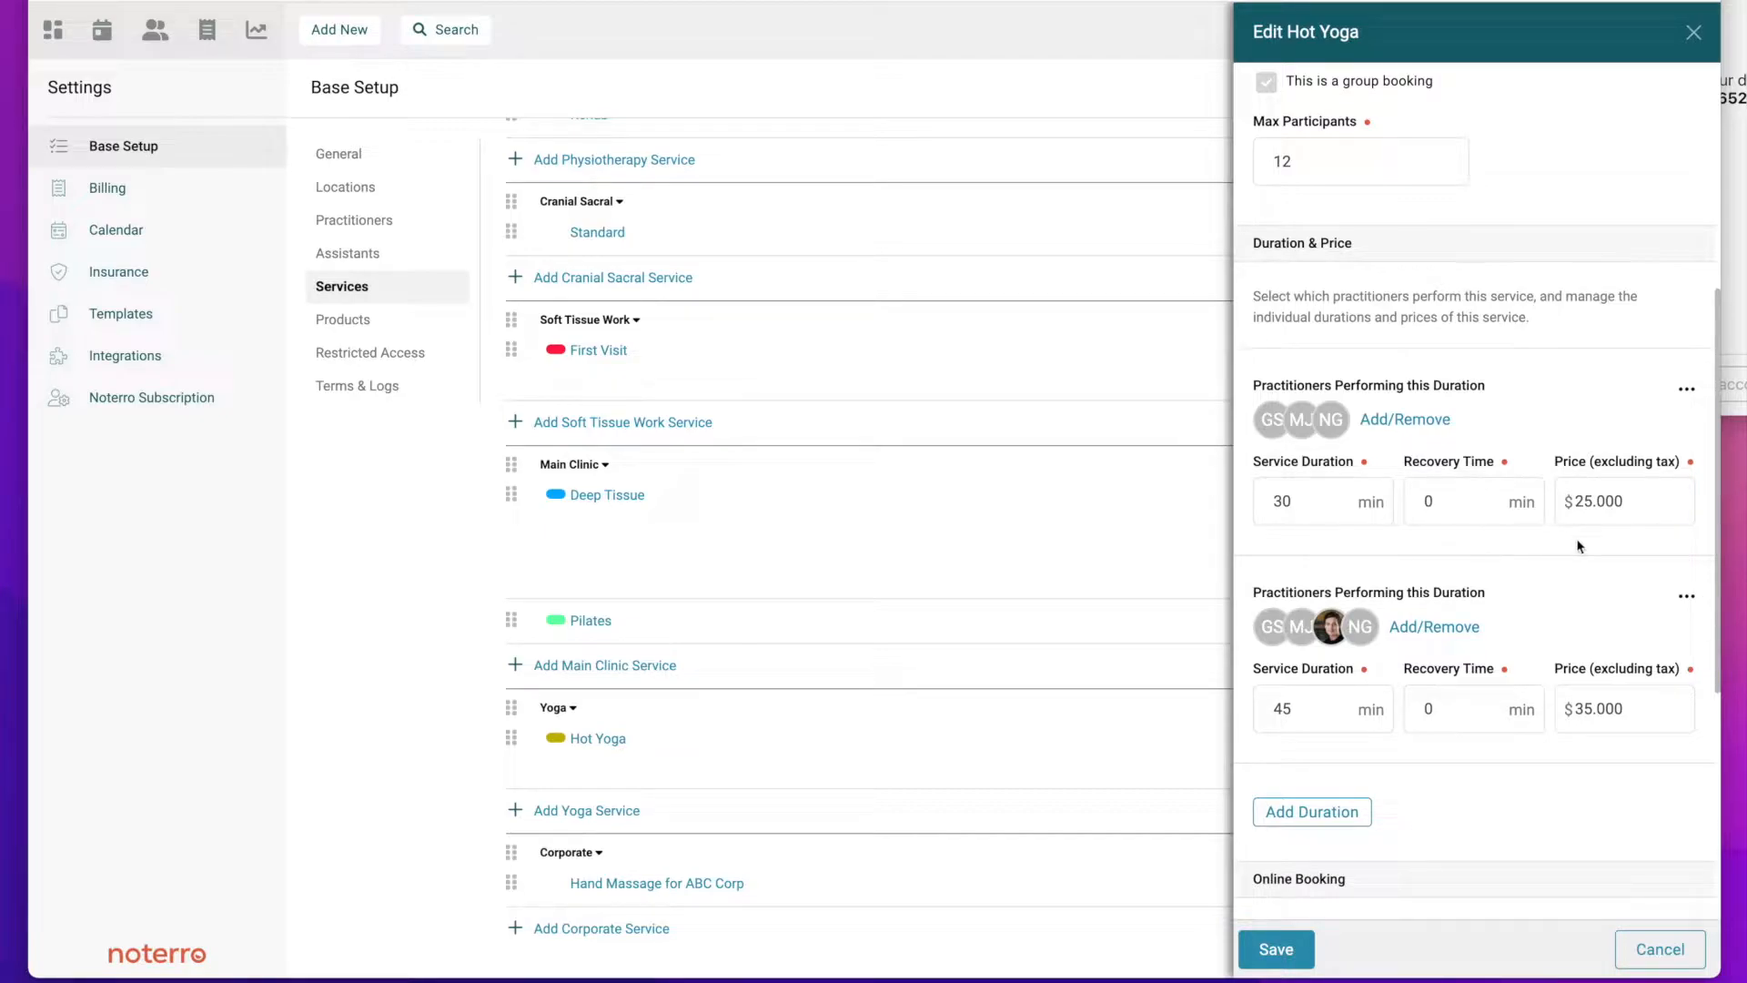
Review Hot Yoga's online booking settings, including the booking method and payment policy override choices, and close the service without saving
{"action": "scroll", "coordinate": [1478, 559], "scroll_direction": "down", "scroll_amount": 3}
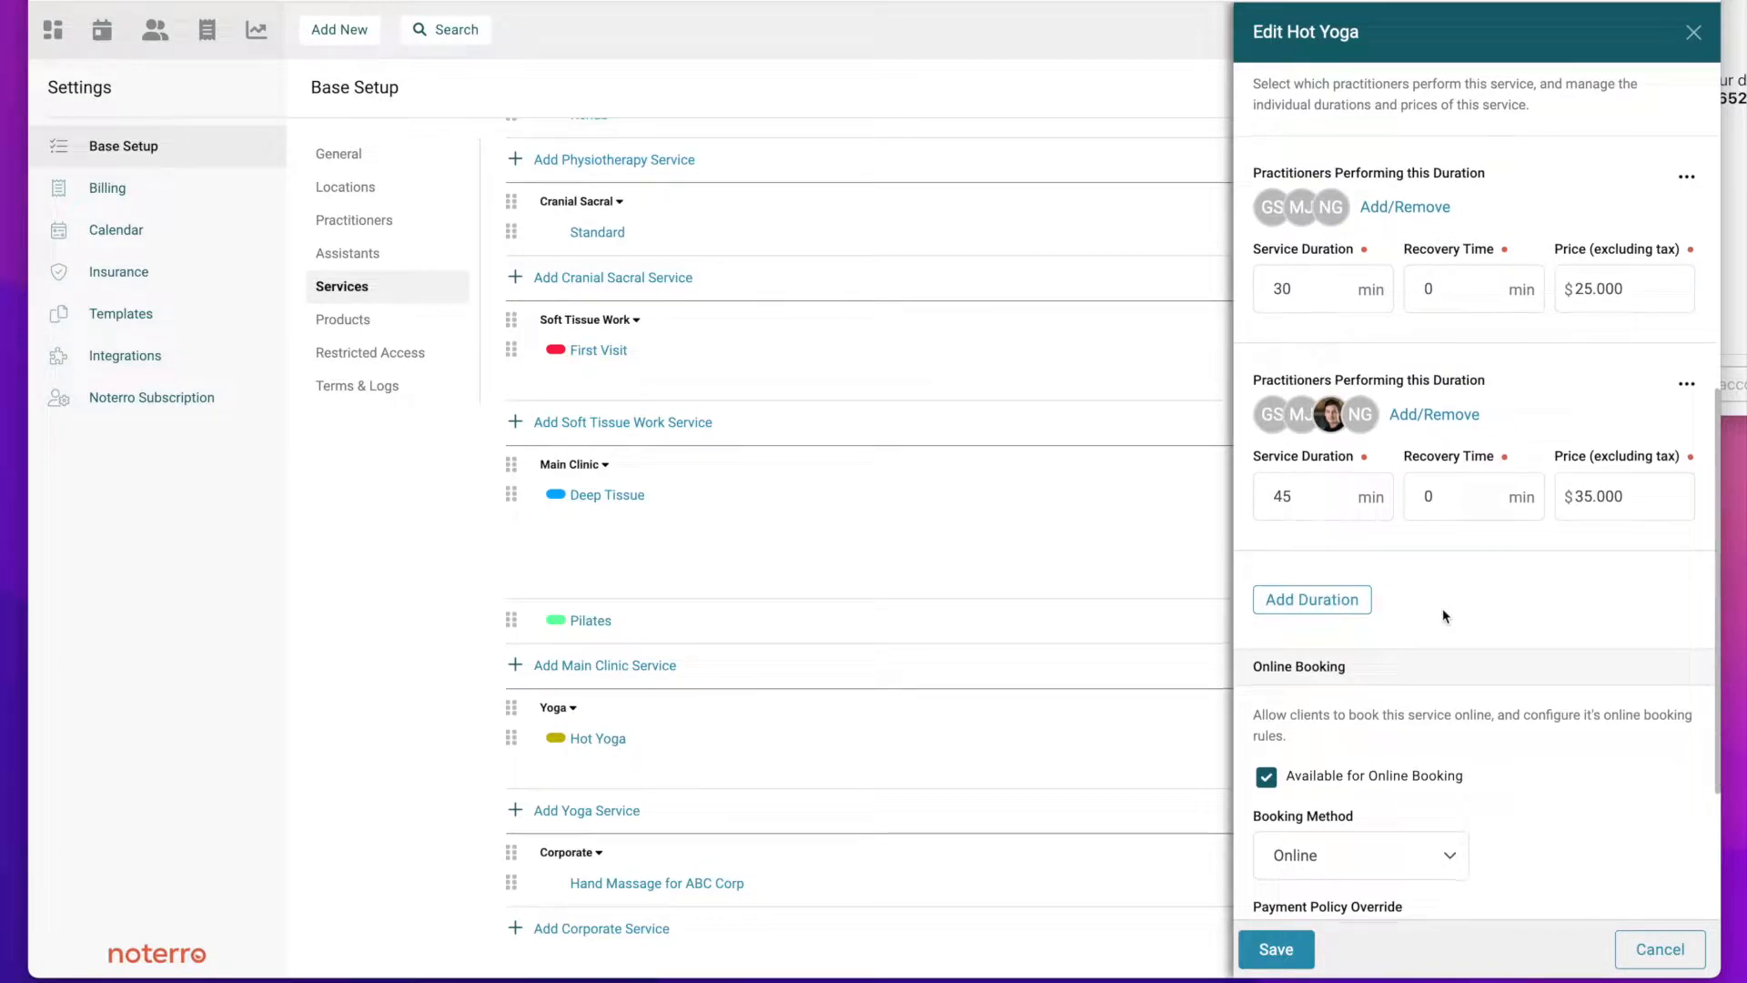
{"action": "scroll", "coordinate": [1443, 611], "scroll_direction": "down", "scroll_amount": 3}
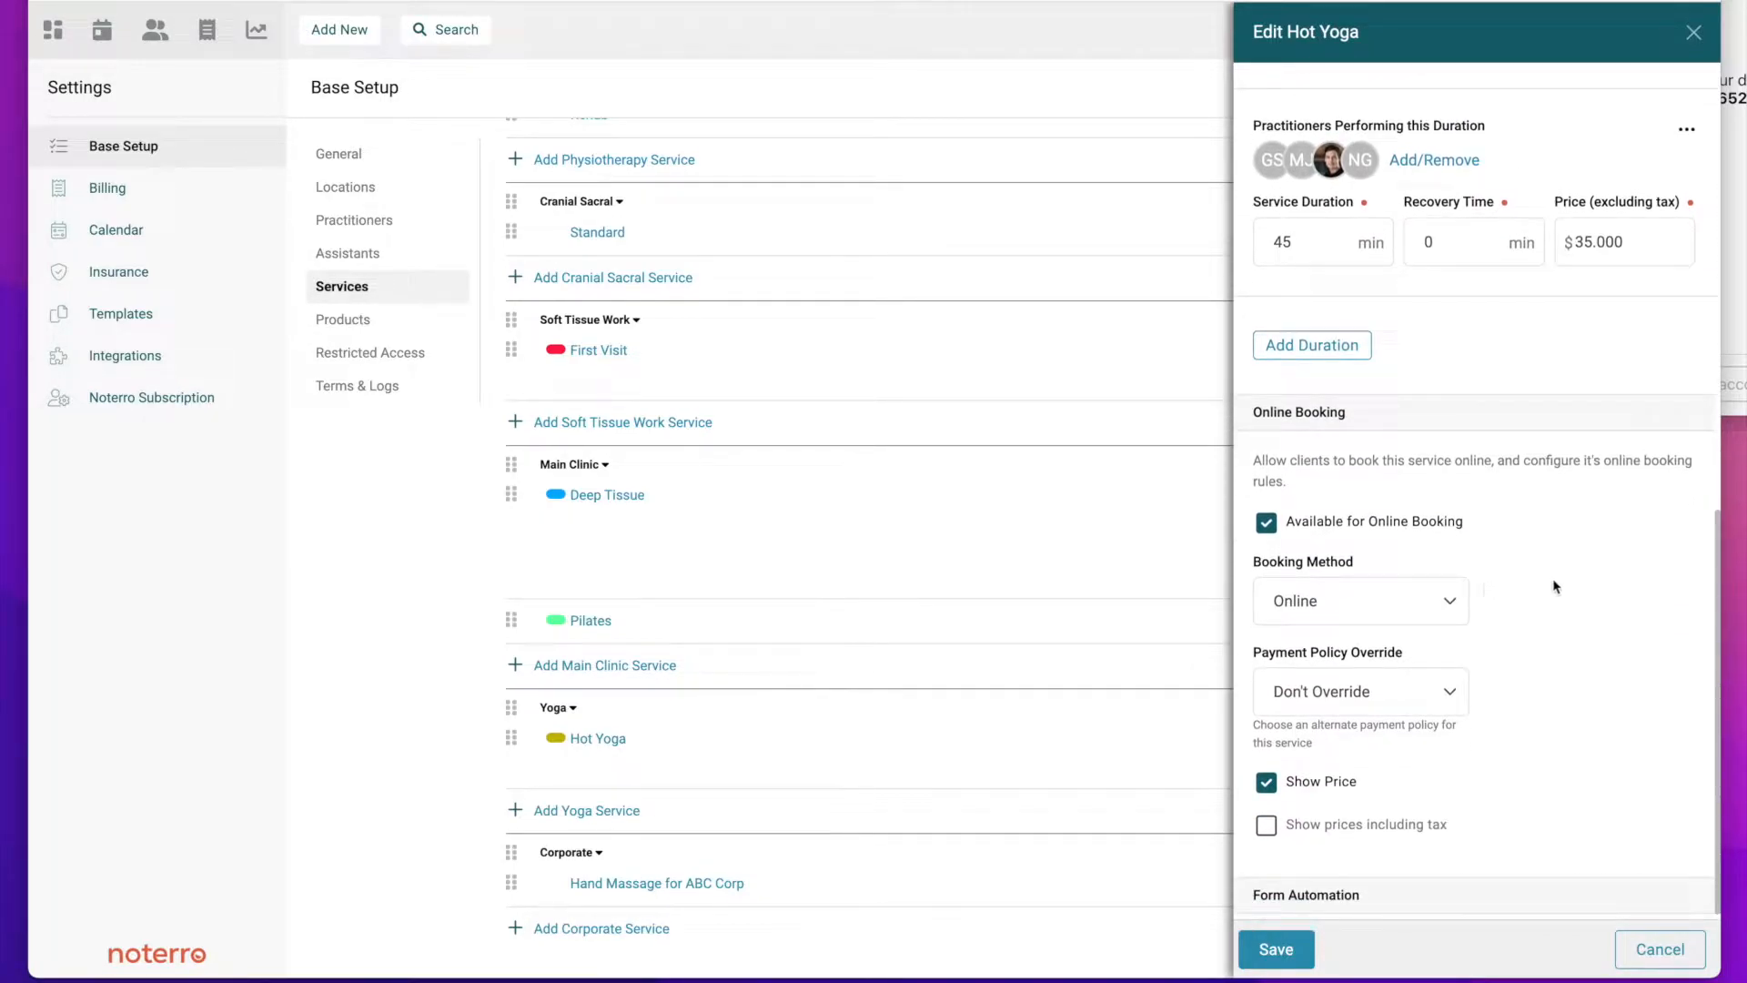
{"action": "scroll", "coordinate": [1554, 584], "scroll_direction": "down", "scroll_amount": 1}
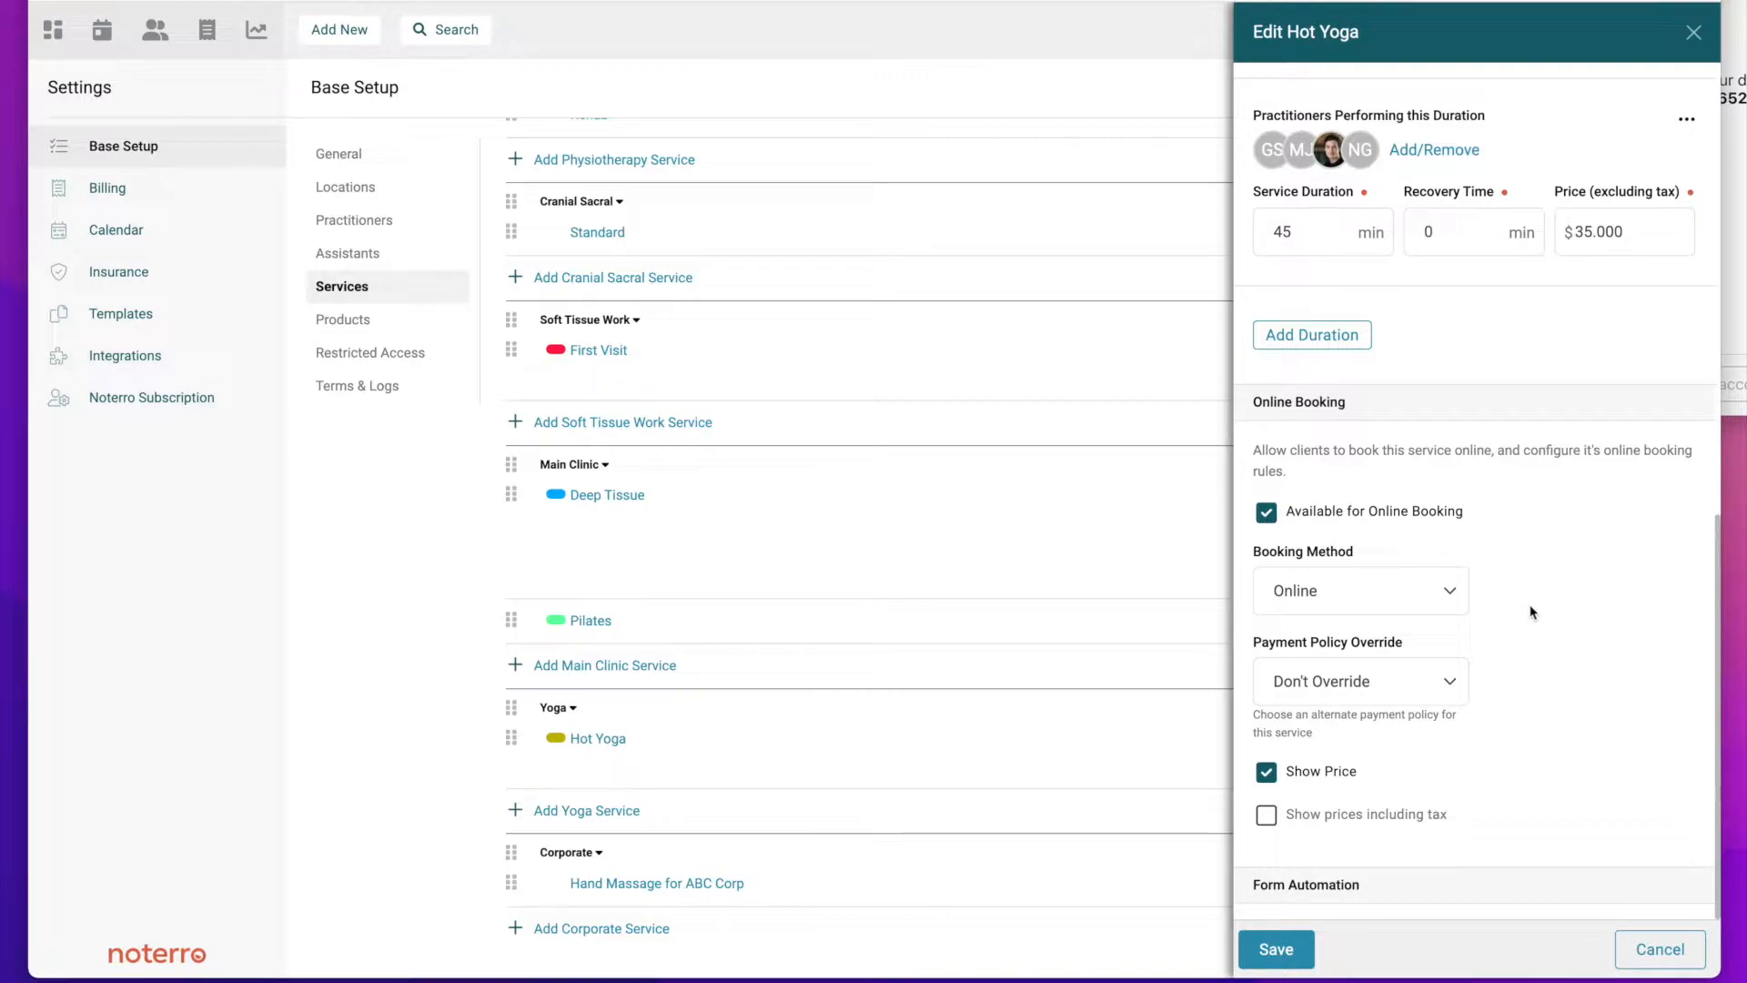
{"action": "left_click", "coordinate": [1346, 596]}
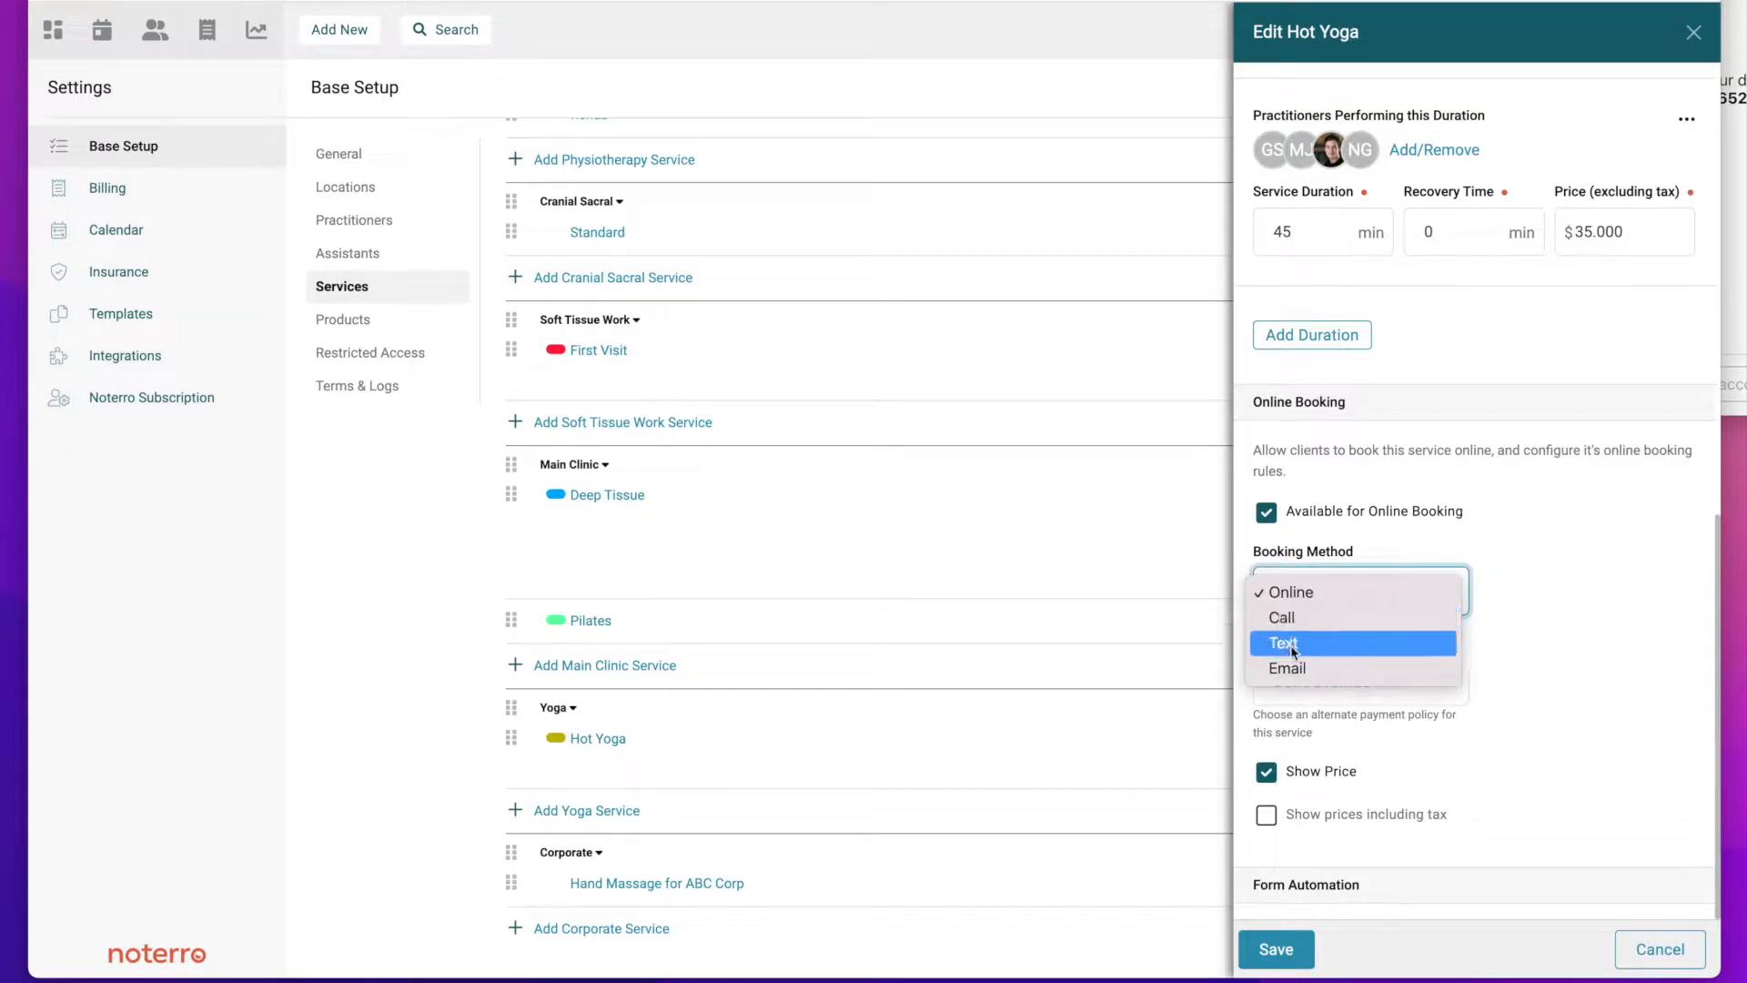
{"action": "left_click", "coordinate": [1310, 599]}
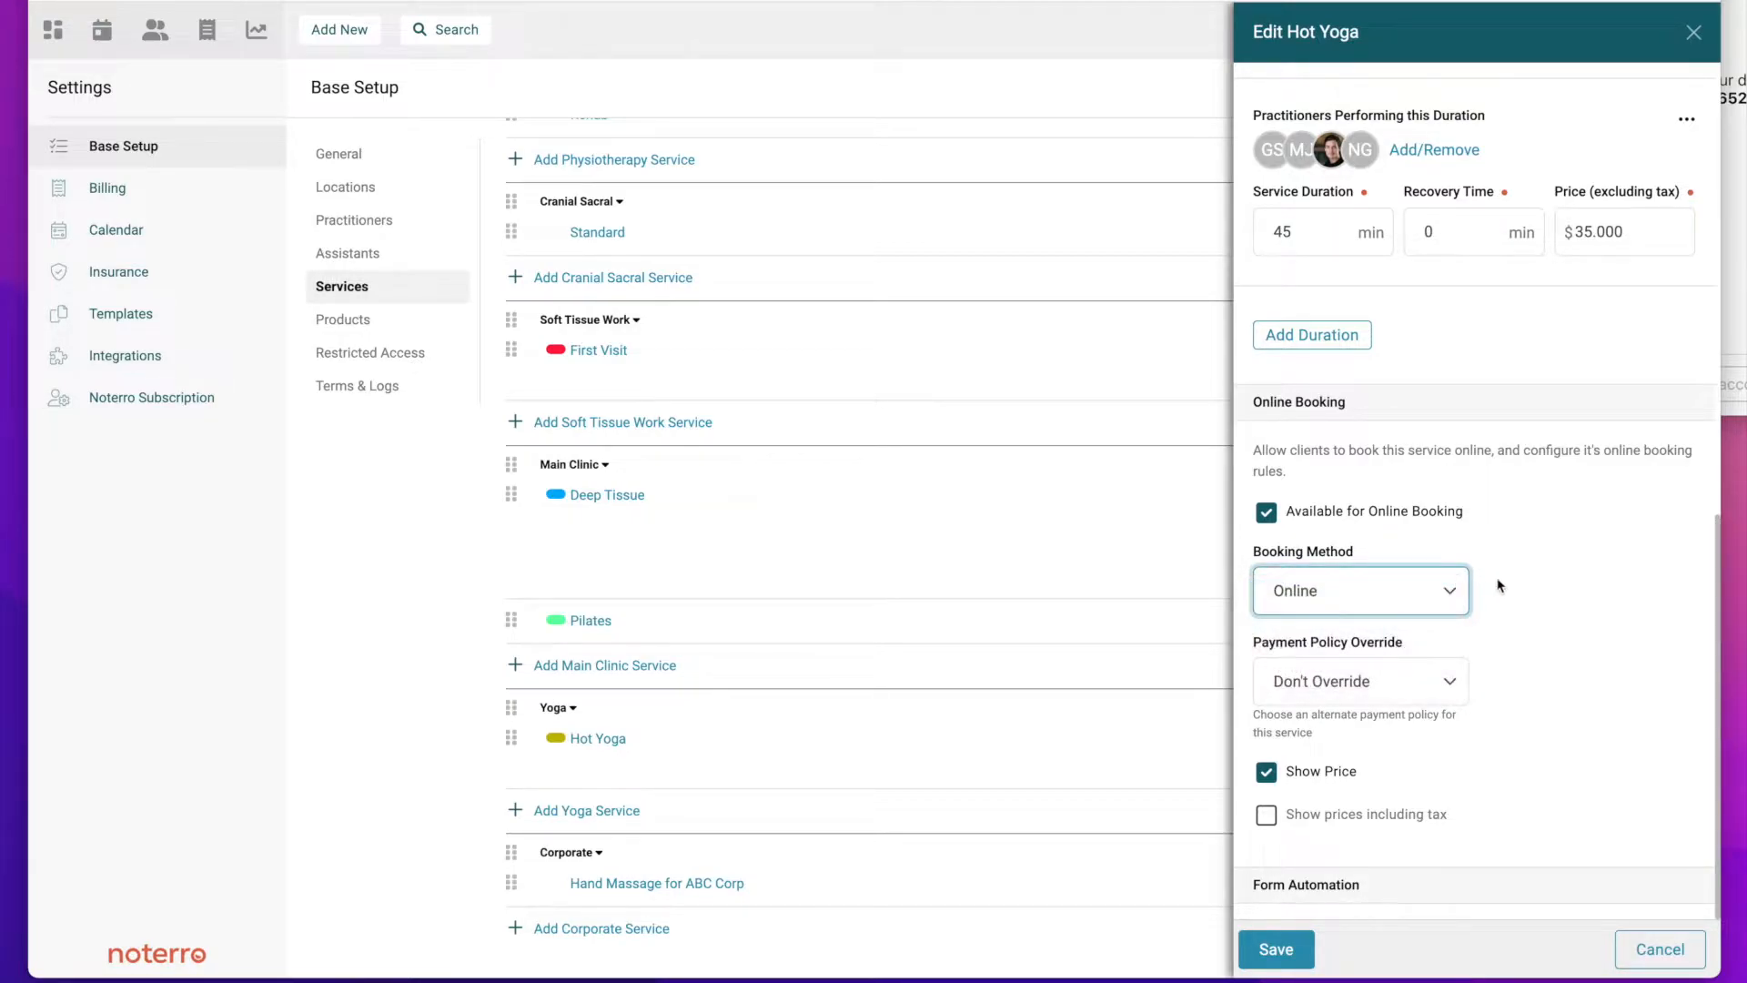
{"action": "left_click", "coordinate": [1328, 685]}
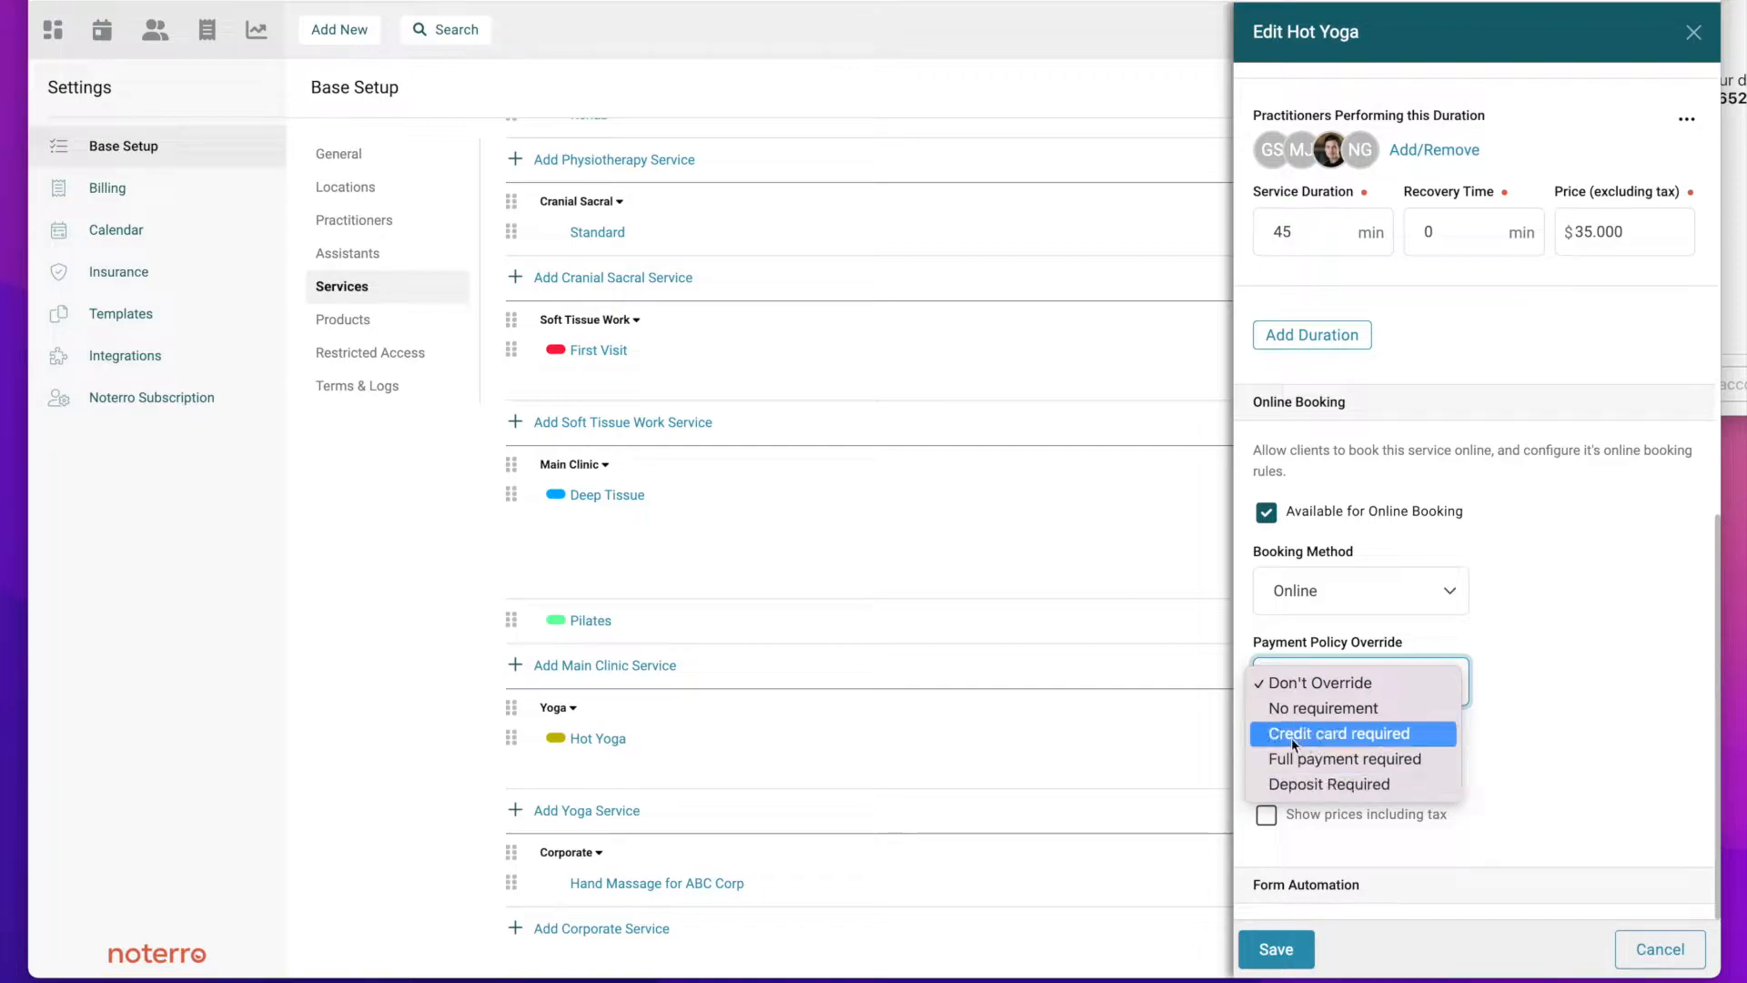
{"action": "left_click", "coordinate": [1521, 670]}
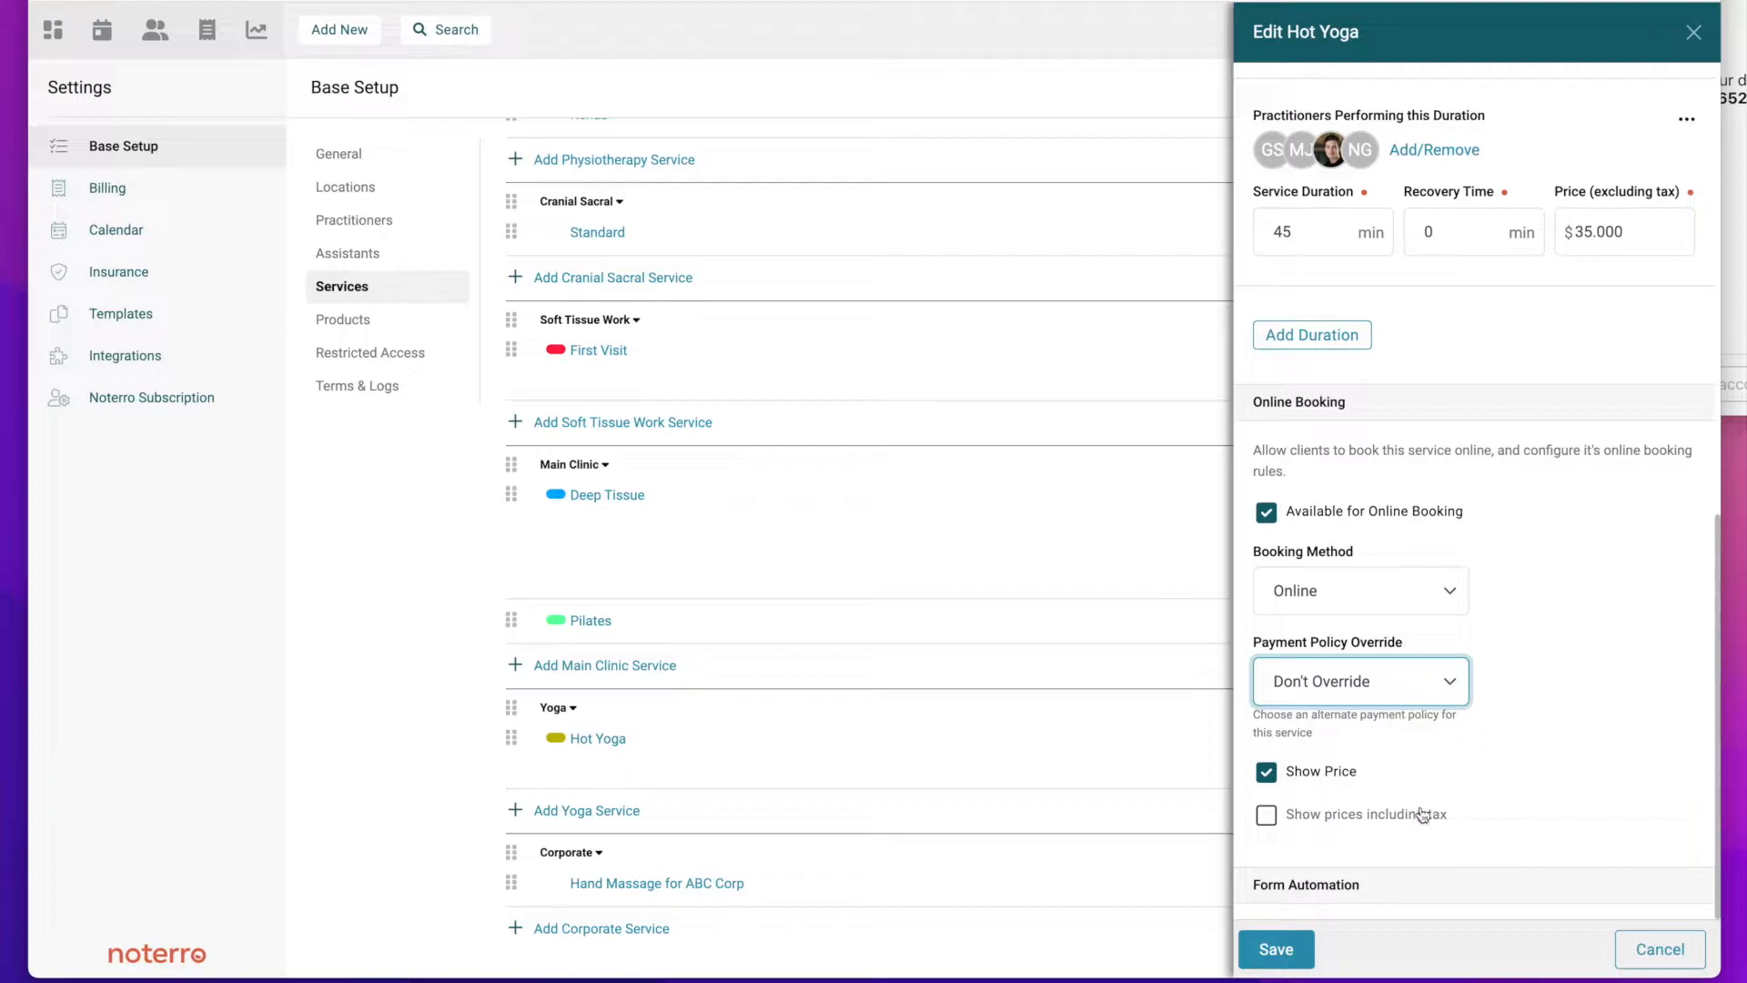
{"action": "left_click", "coordinate": [1692, 34]}
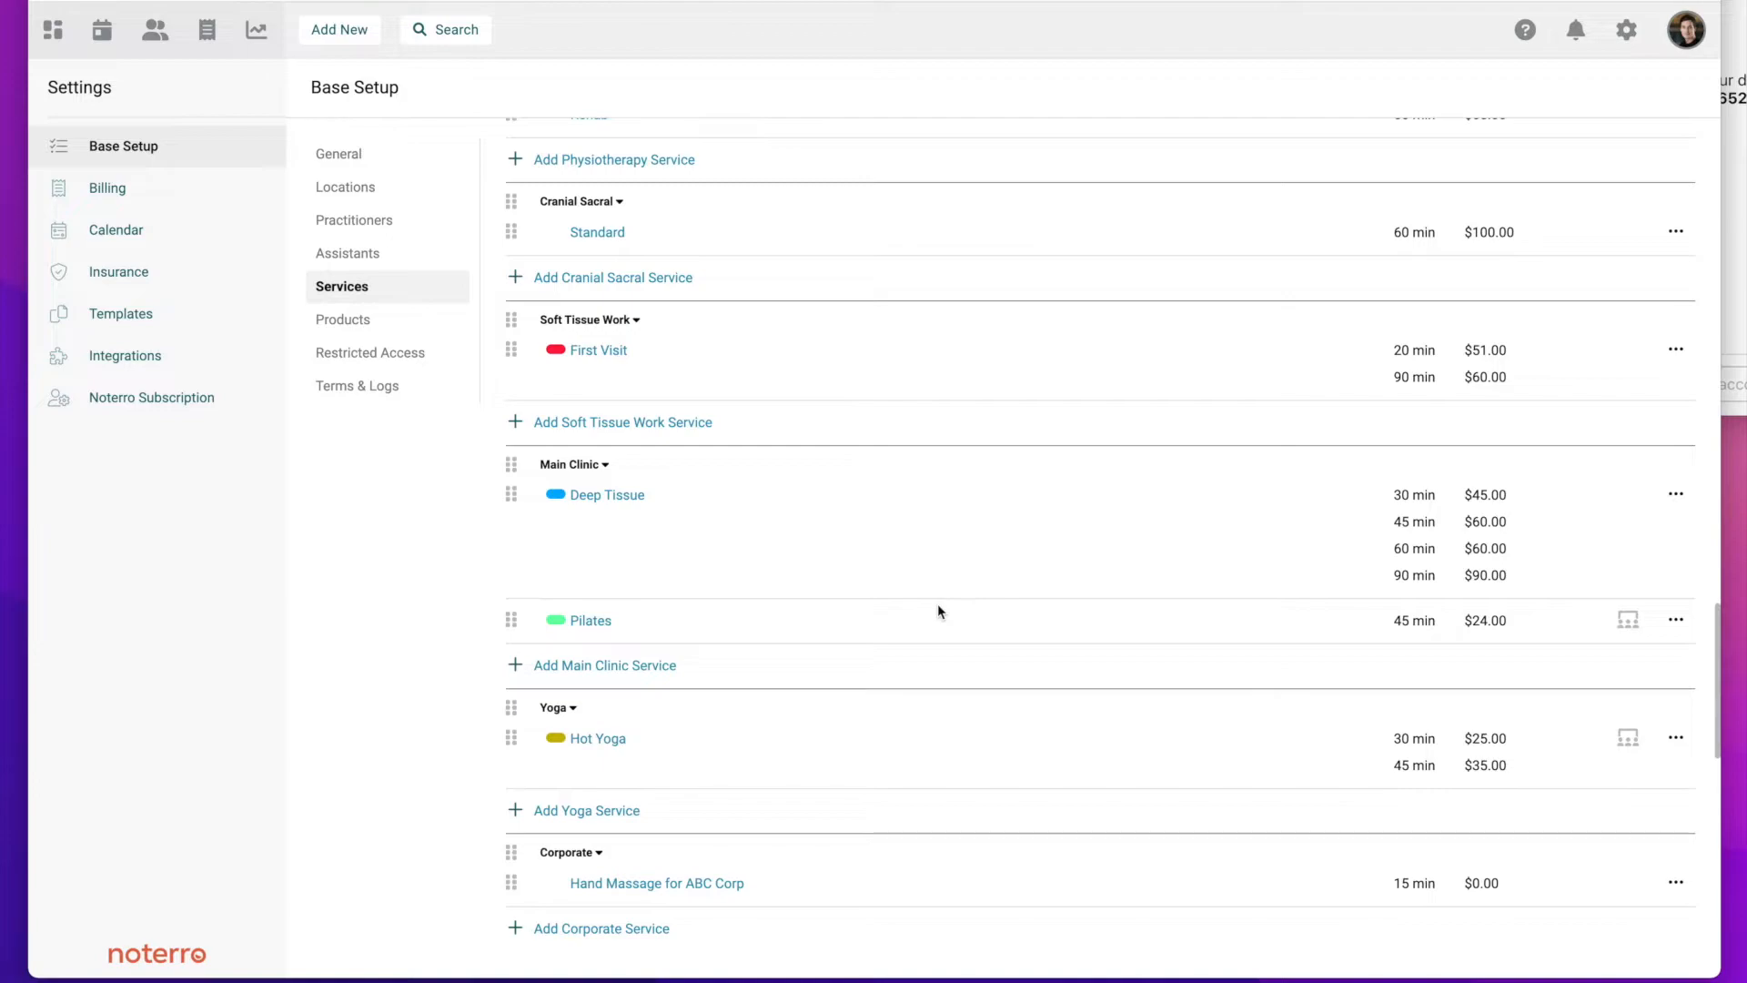
Open the clinic calendar and go to the day view for Wednesday, May 11, 2022
{"action": "left_click", "coordinate": [103, 40]}
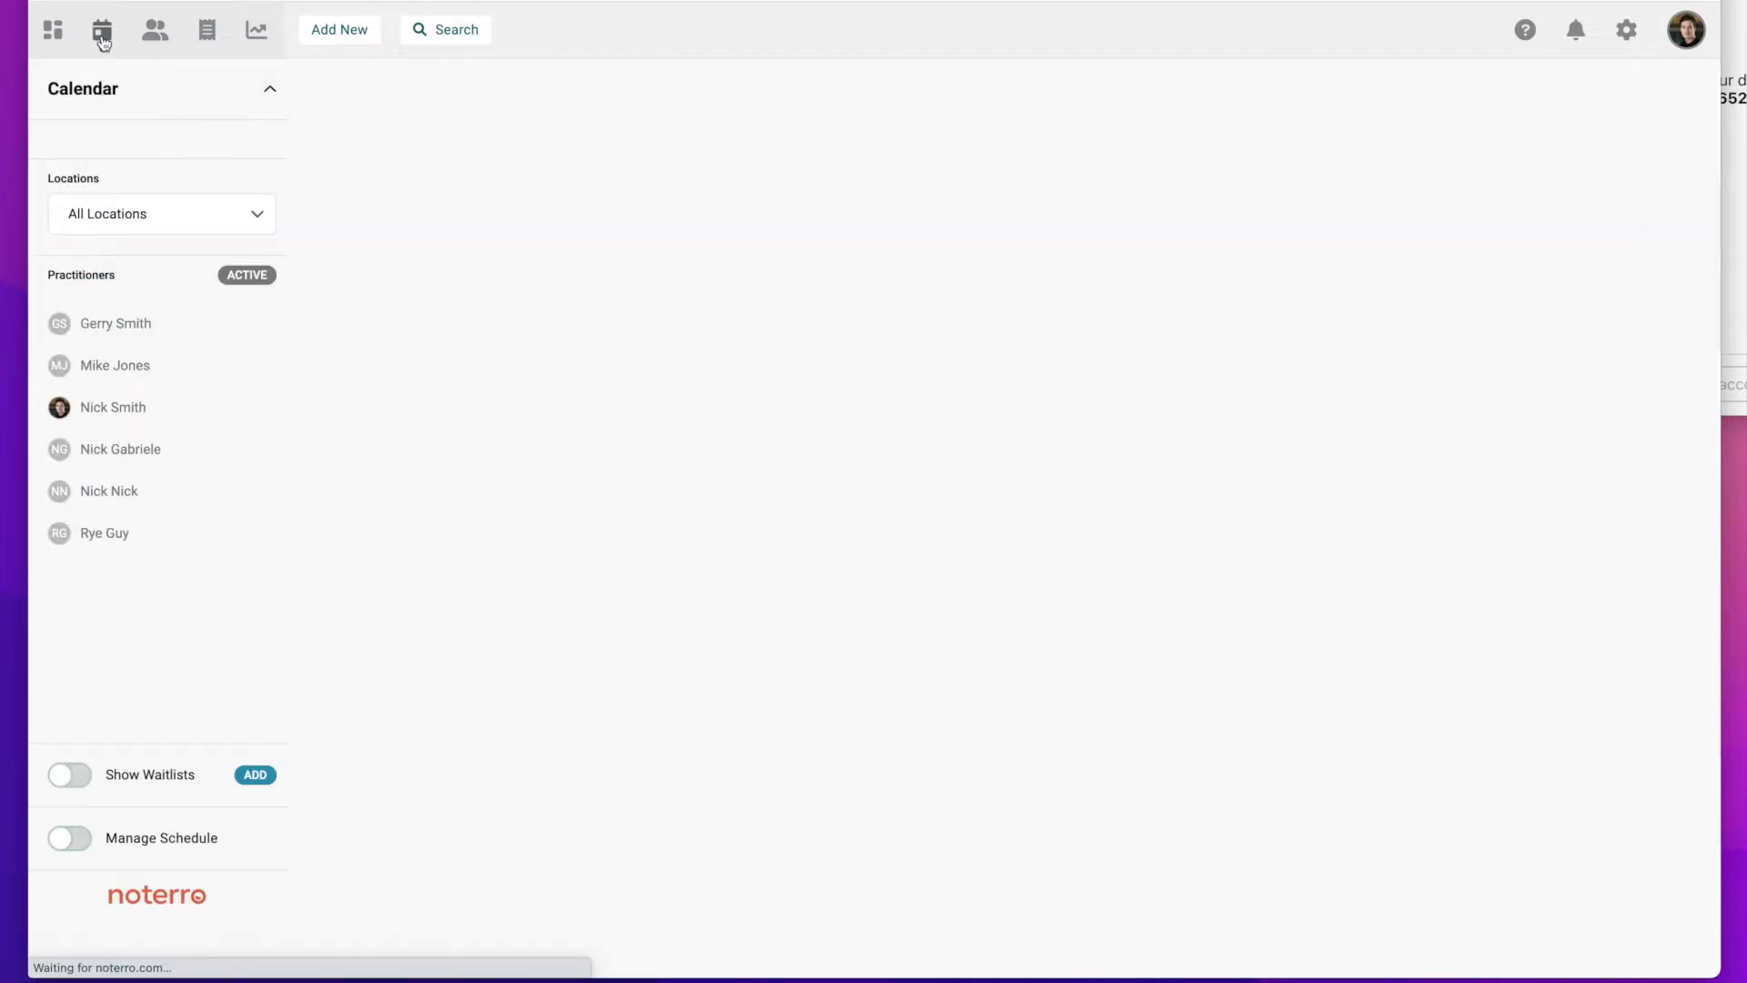
{"action": "scroll", "coordinate": [823, 491], "scroll_direction": "down", "scroll_amount": 5}
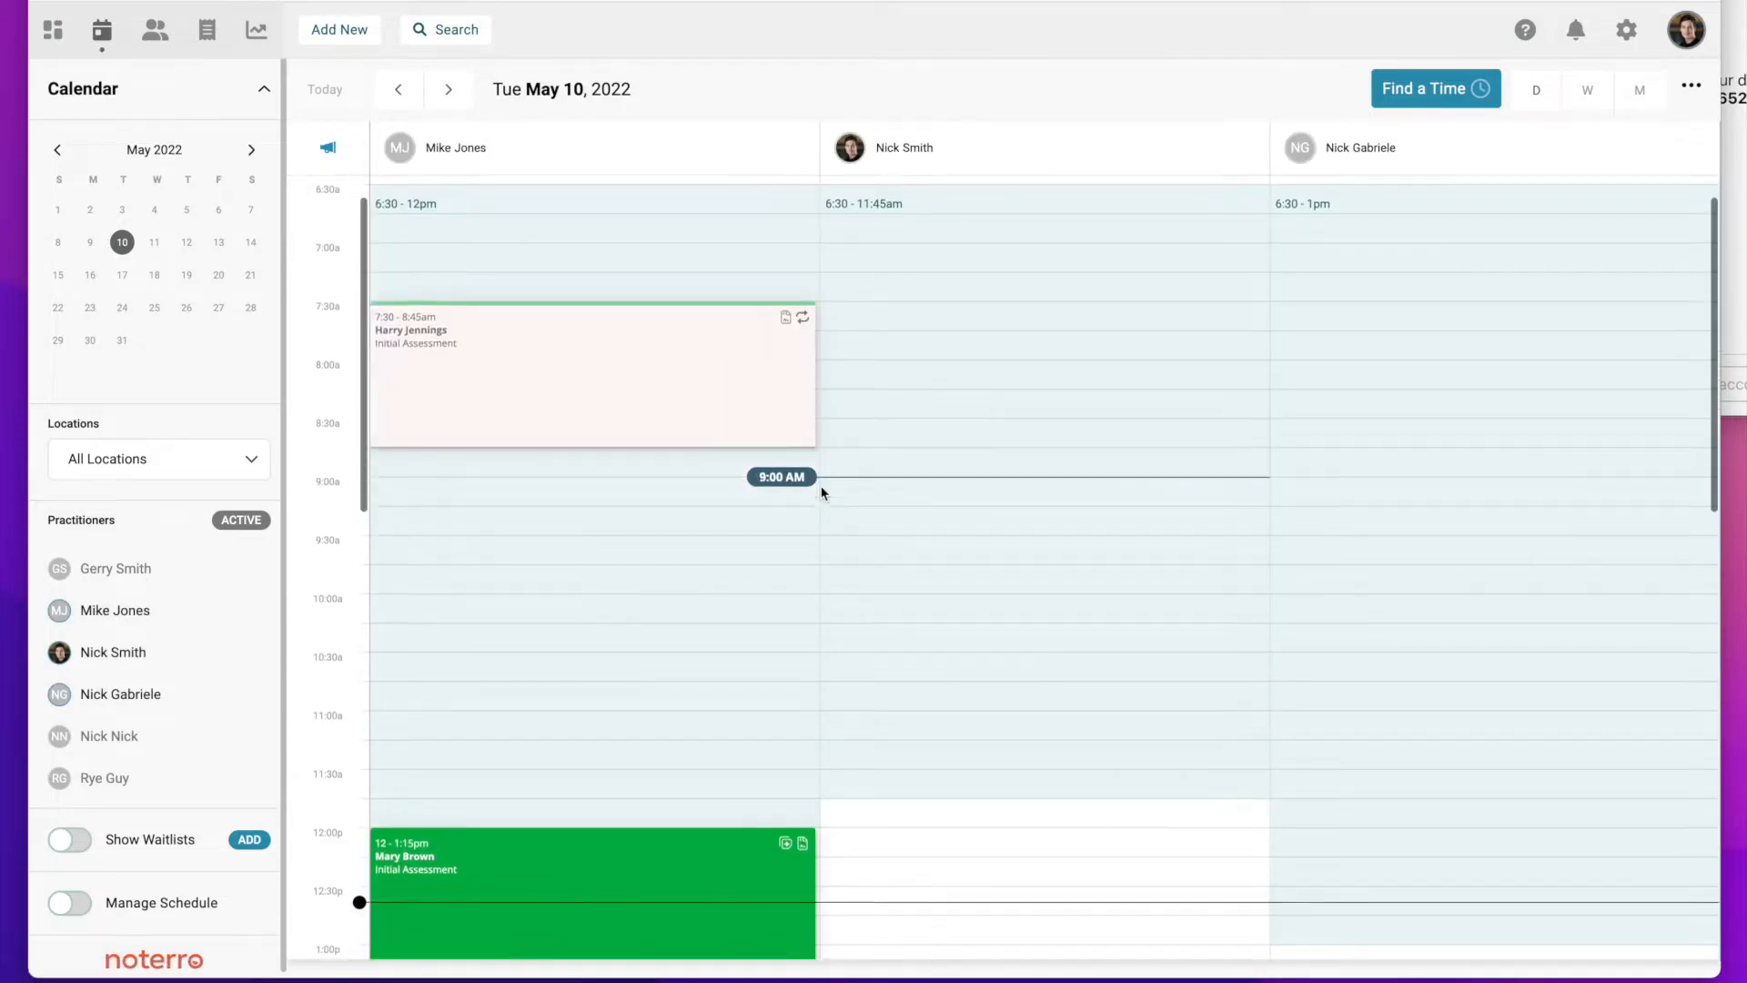
{"action": "scroll", "coordinate": [823, 492], "scroll_direction": "down", "scroll_amount": 2}
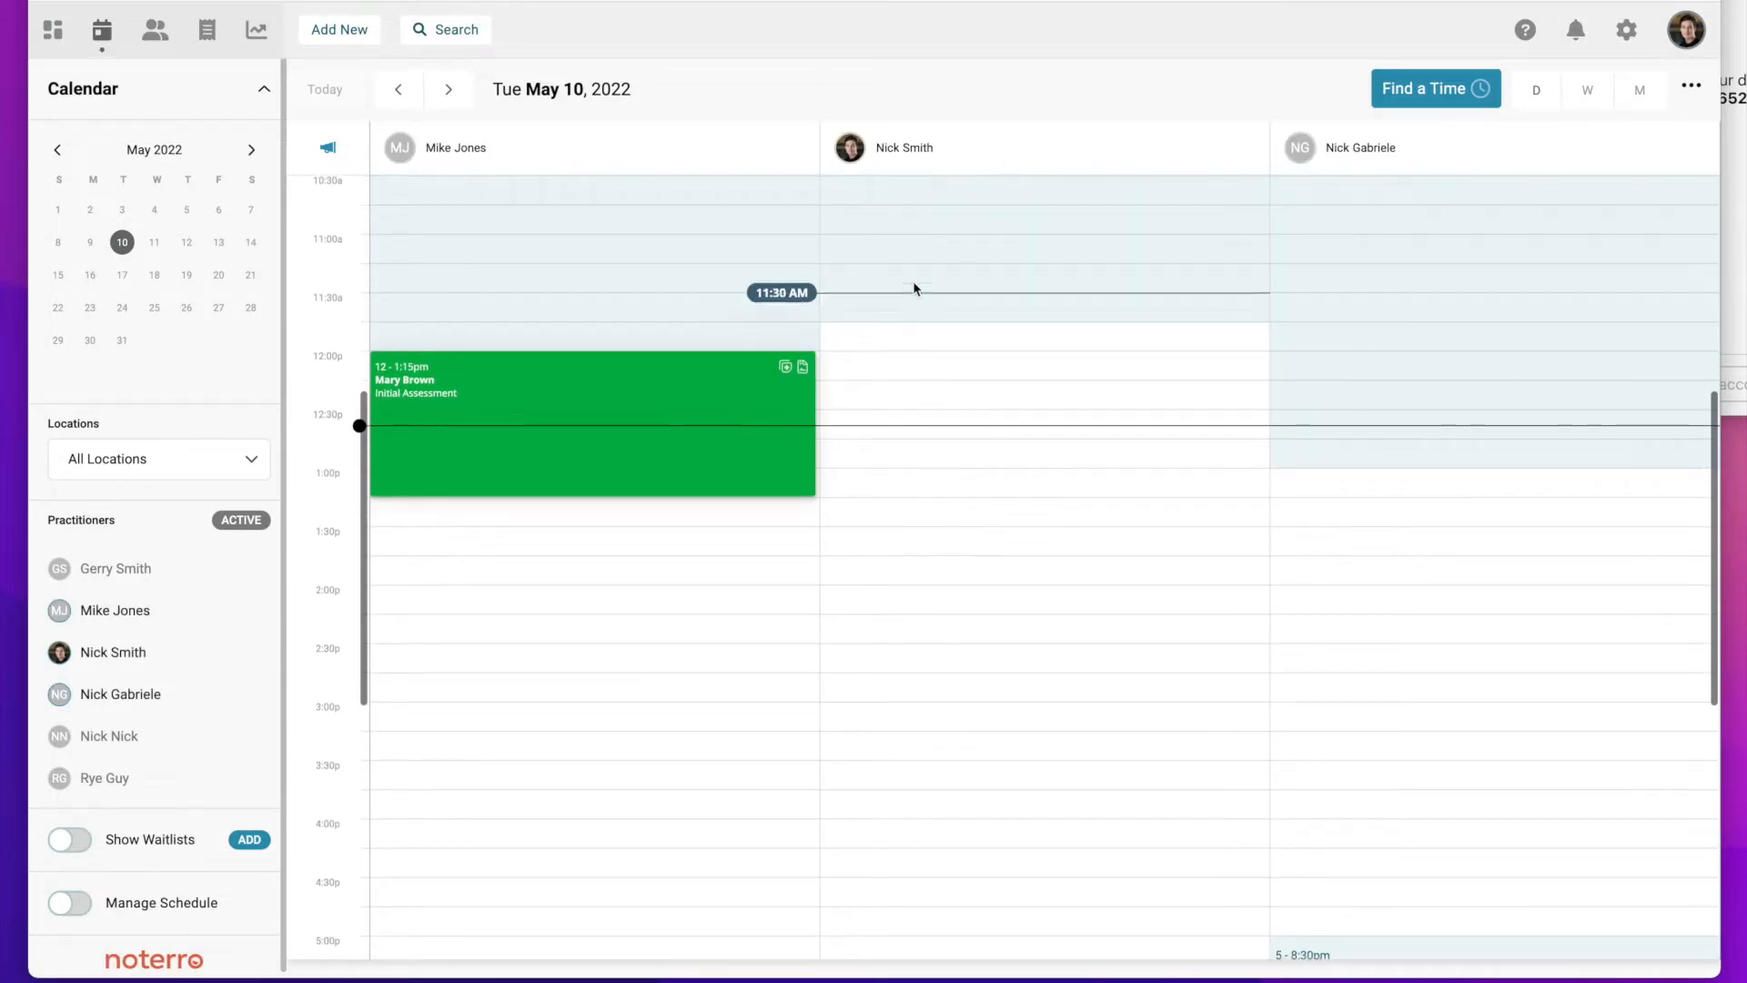
{"action": "scroll", "coordinate": [934, 540], "scroll_direction": "up", "scroll_amount": 5}
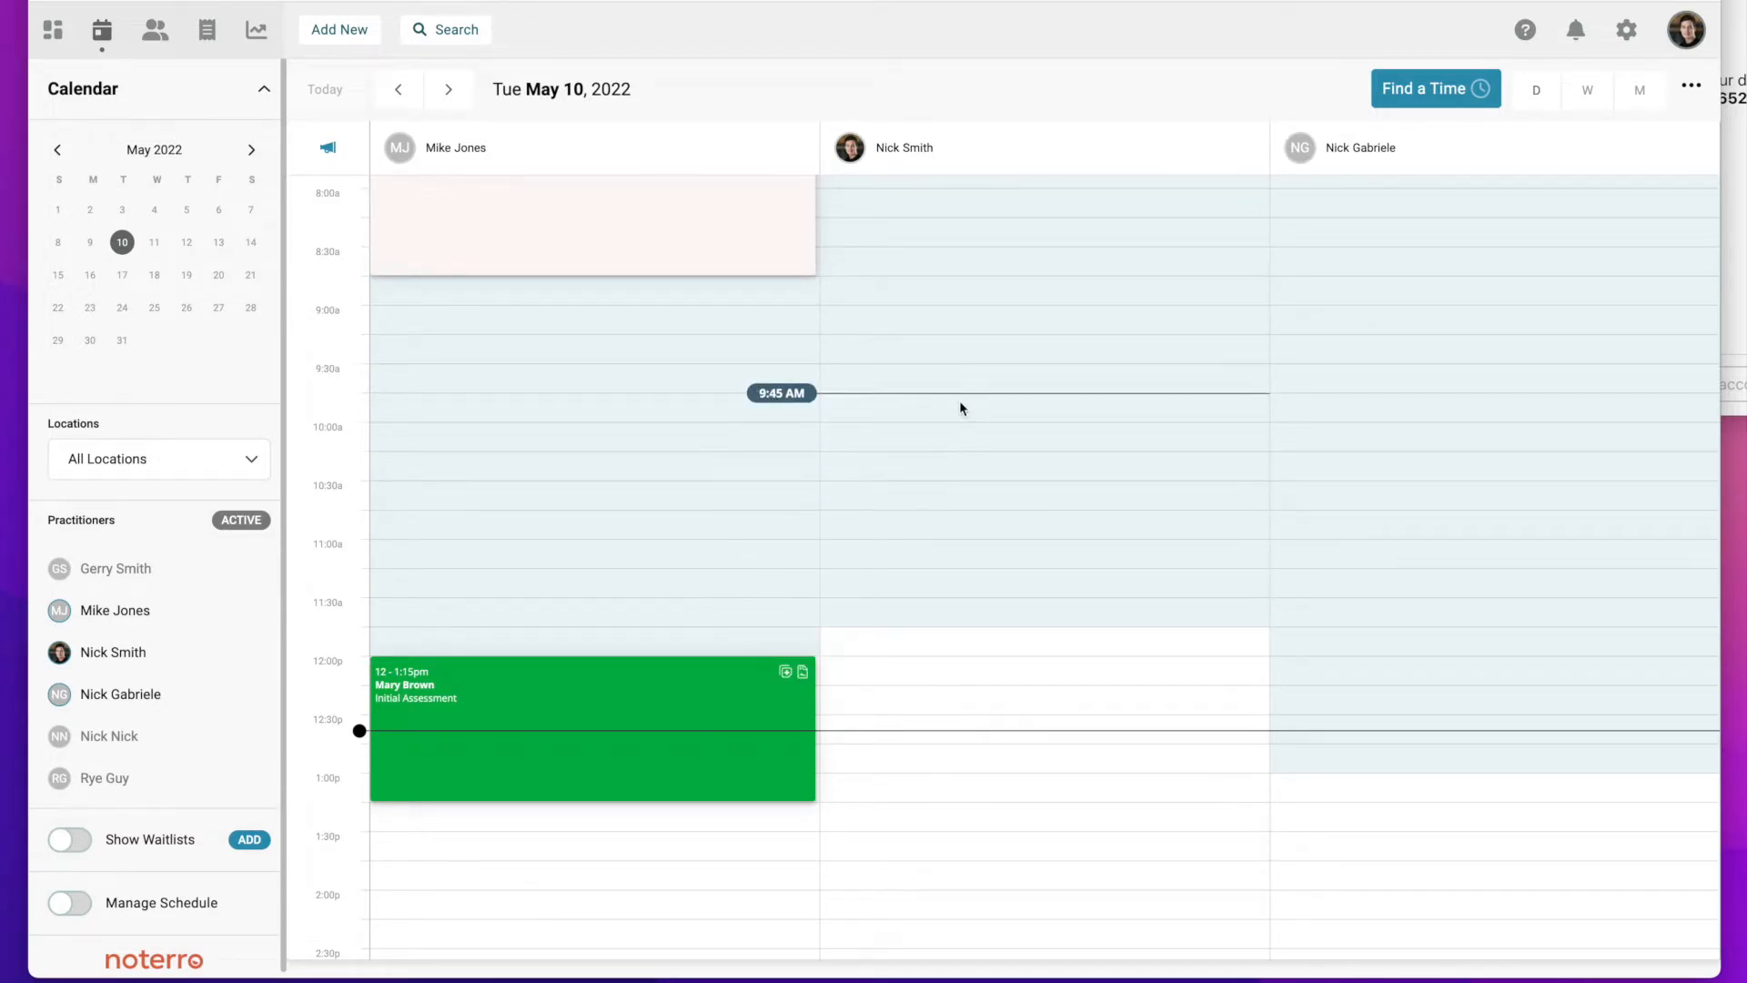
{"action": "left_click", "coordinate": [449, 89]}
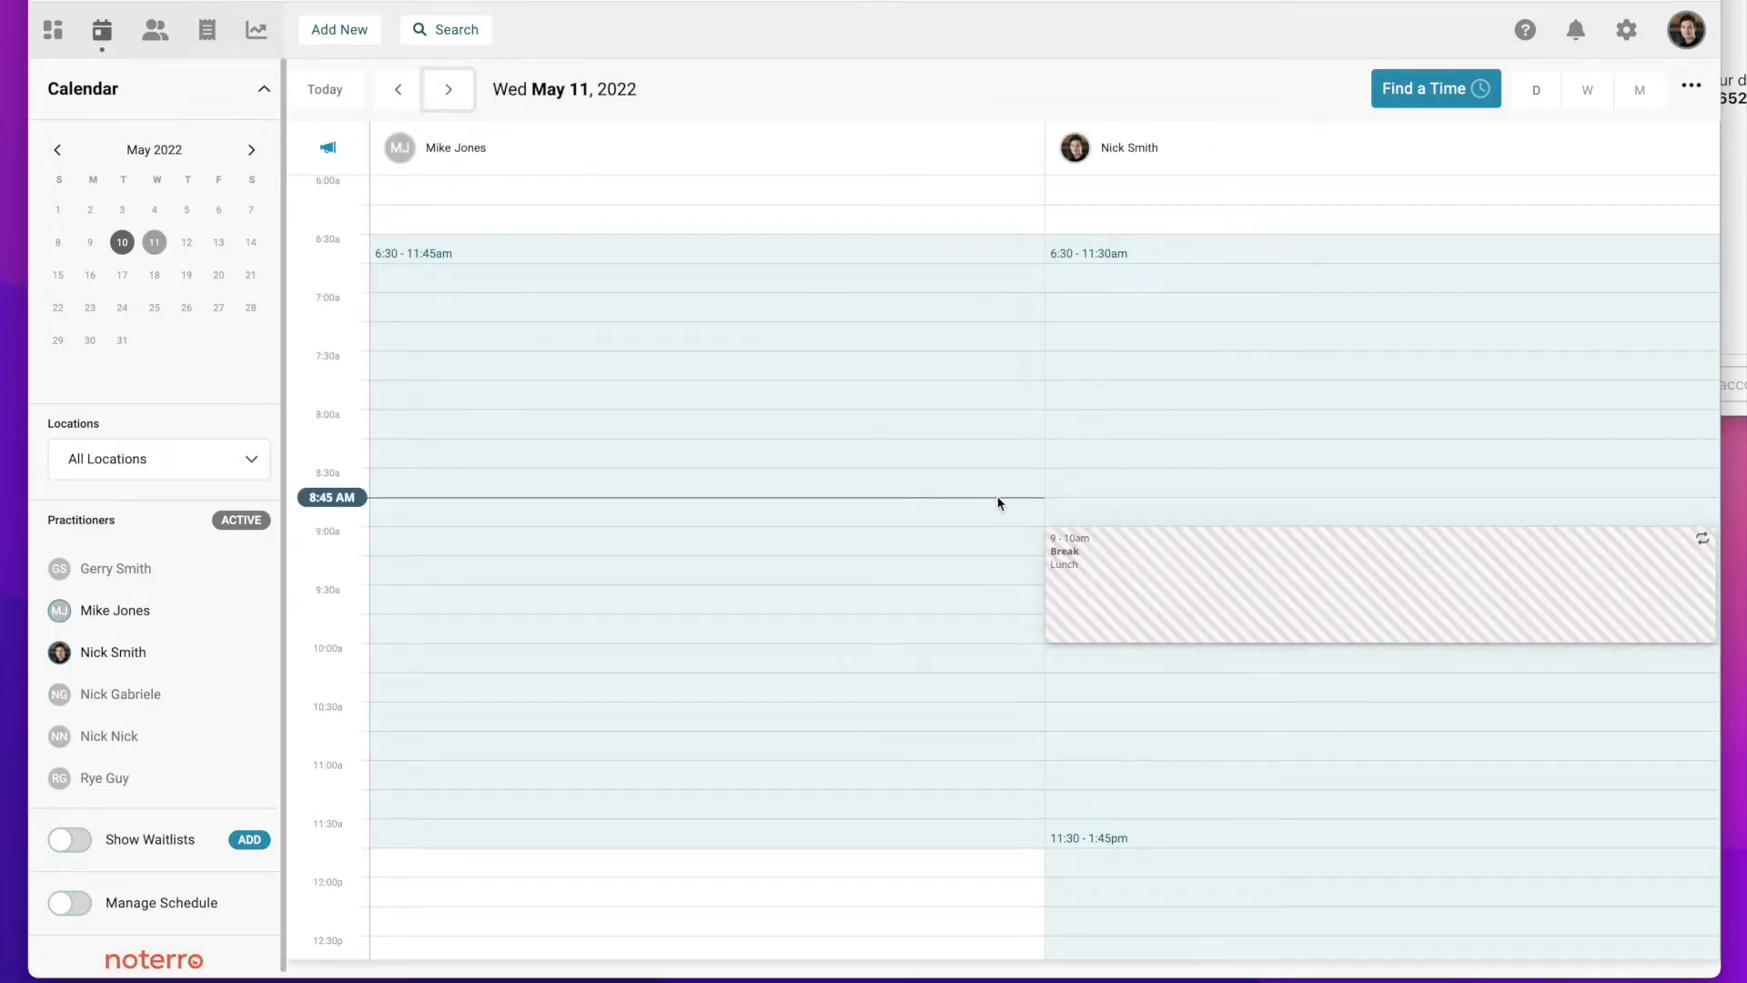
Add a Hot Yoga (30-min) class at 11:45 am on May 11 for the practitioner with the photo avatar
{"action": "scroll", "coordinate": [998, 494], "scroll_direction": "down", "scroll_amount": 3}
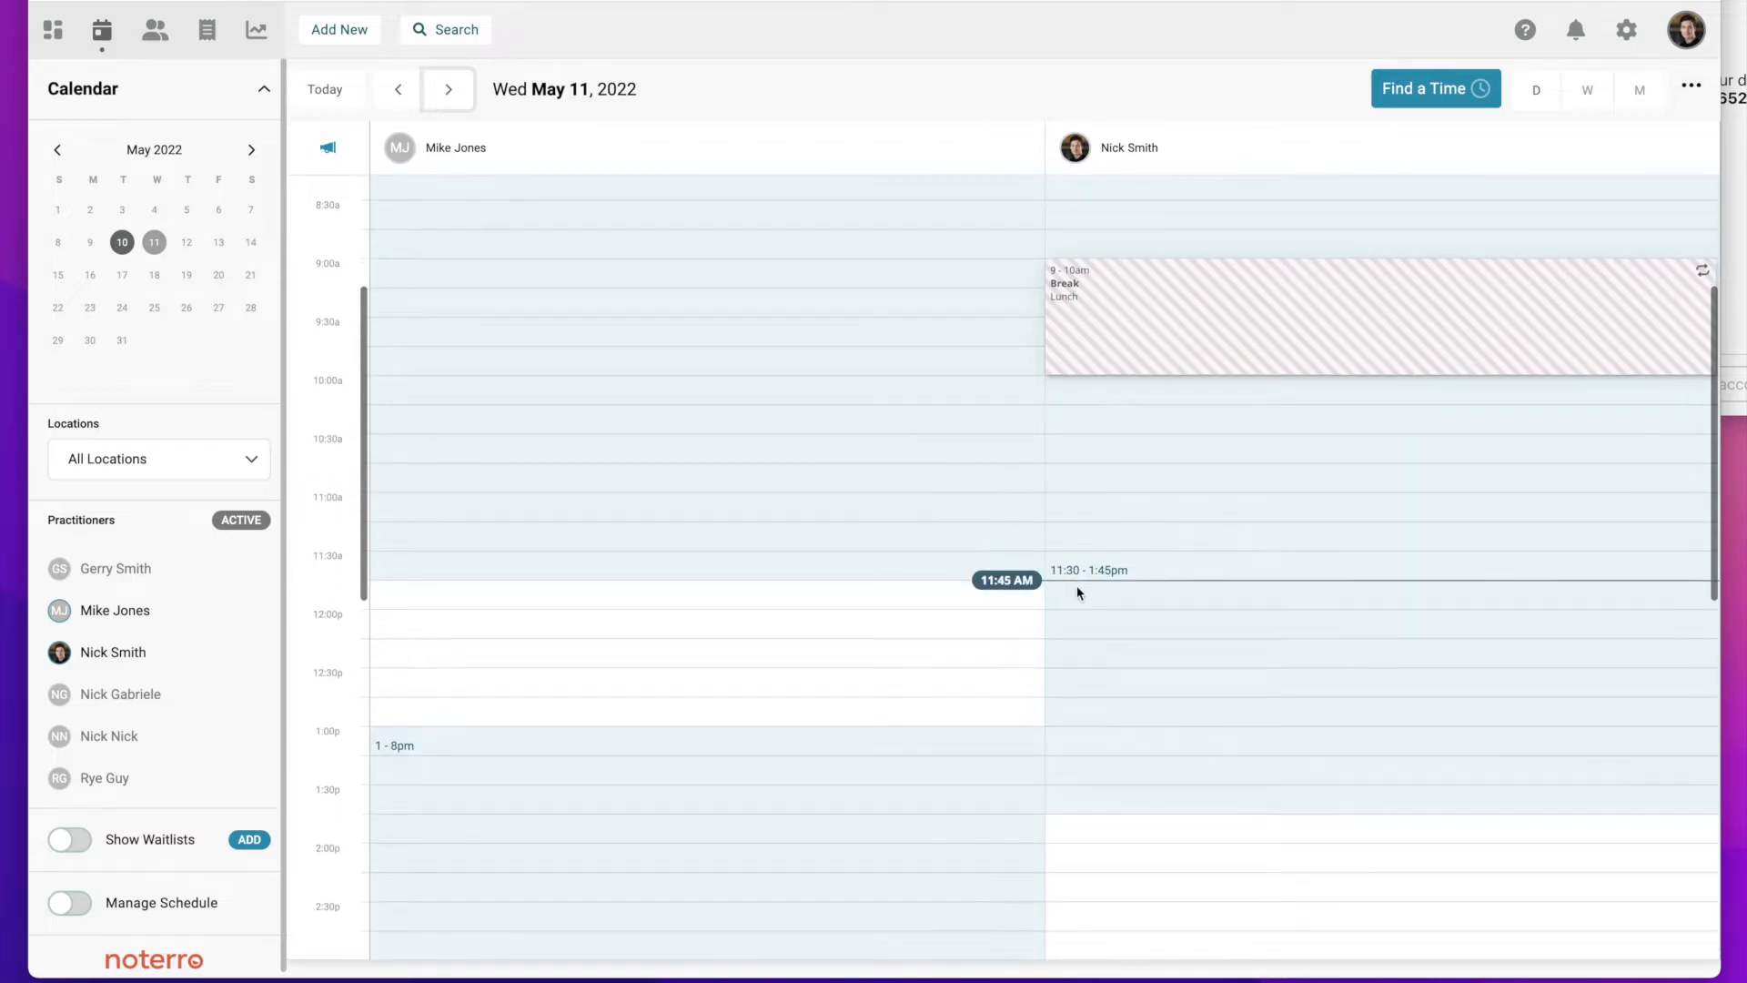
{"action": "left_click", "coordinate": [1077, 593]}
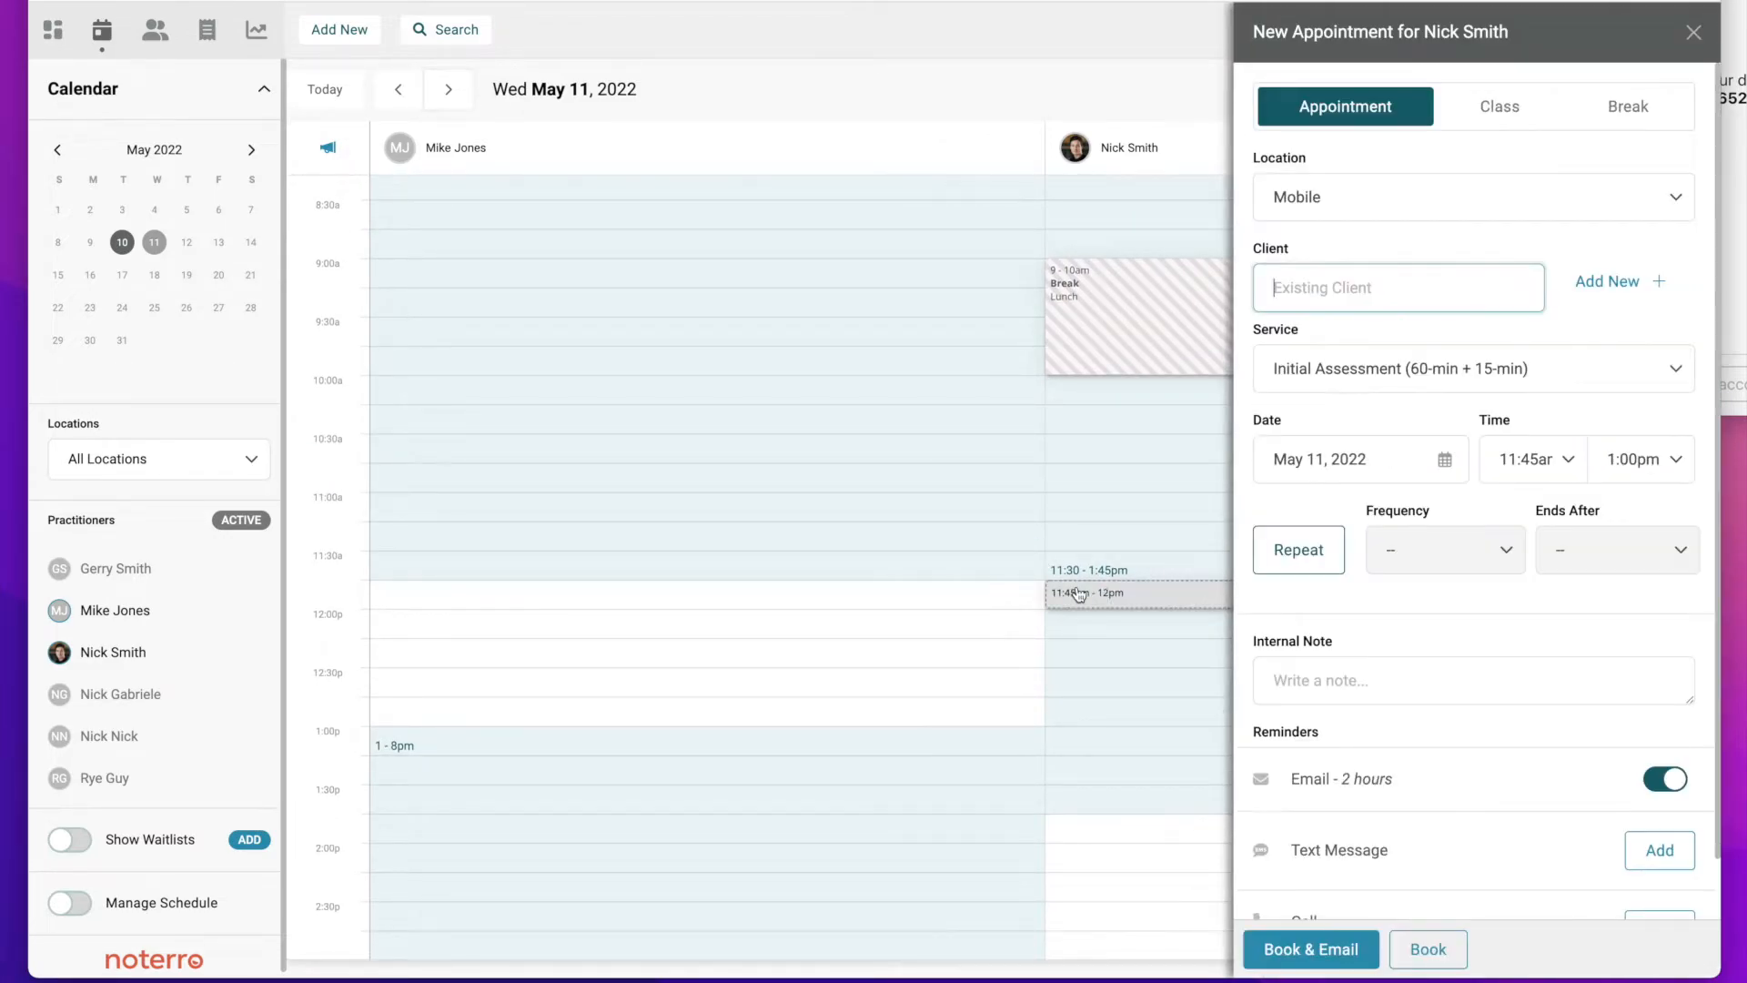
{"action": "left_click", "coordinate": [1490, 108]}
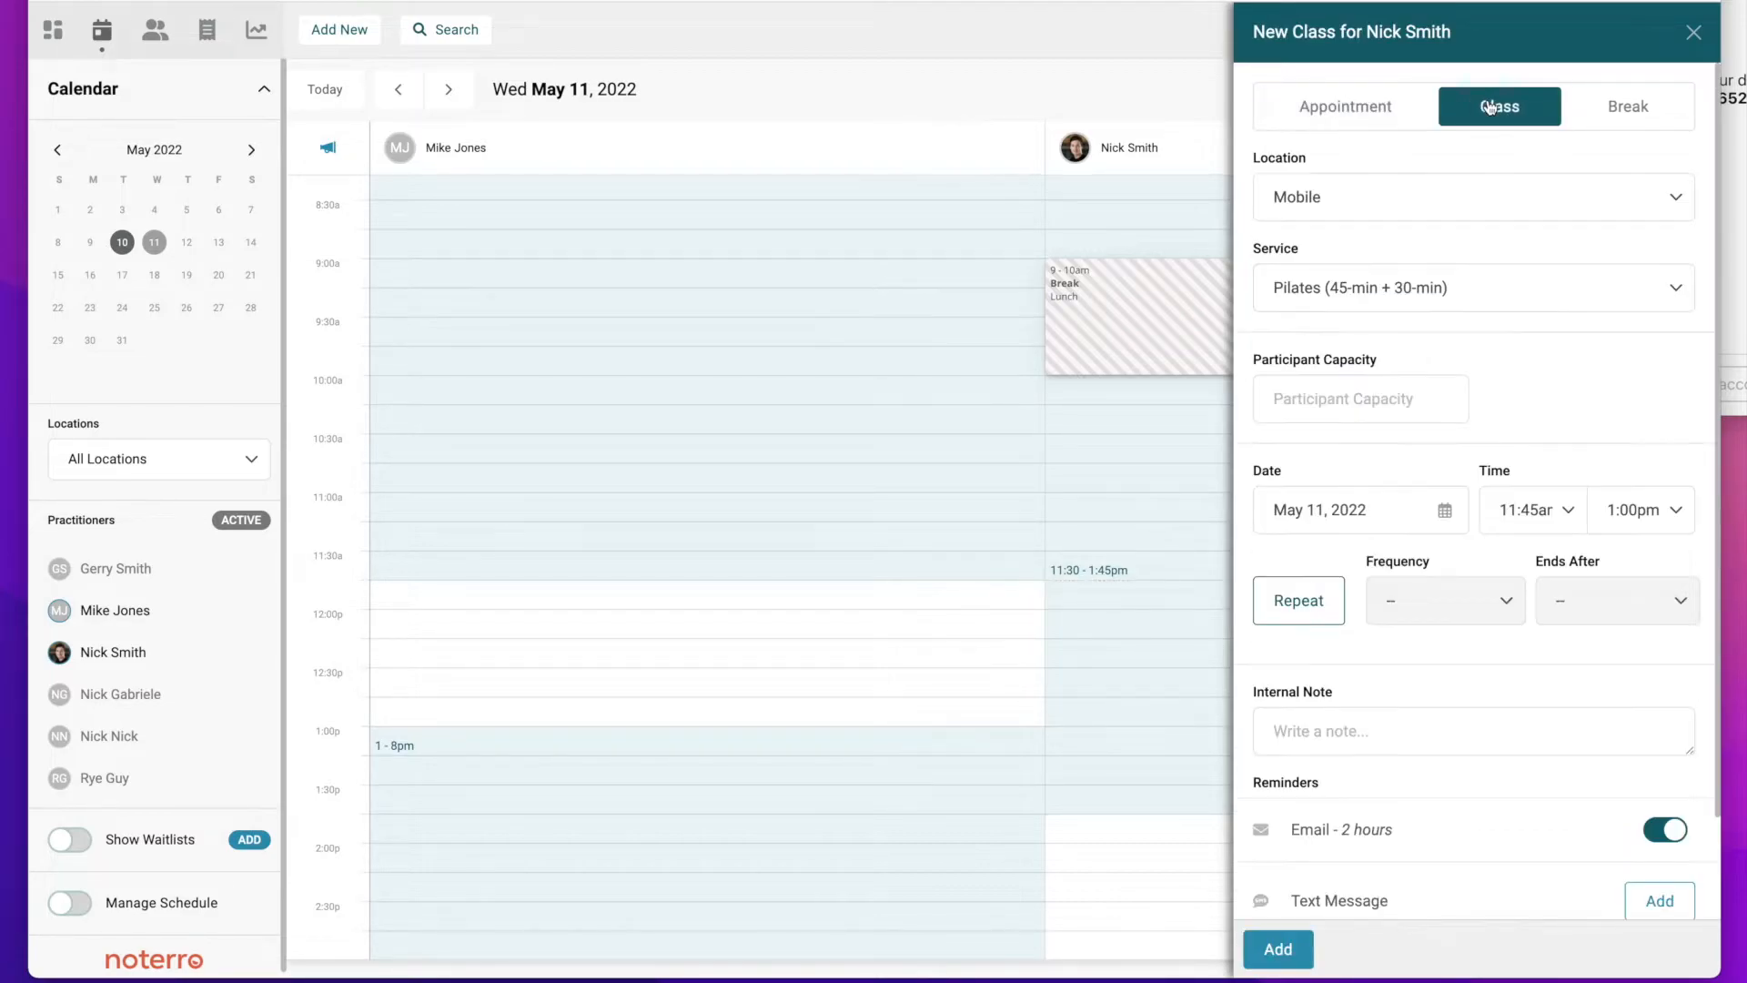
{"action": "left_click", "coordinate": [1435, 296]}
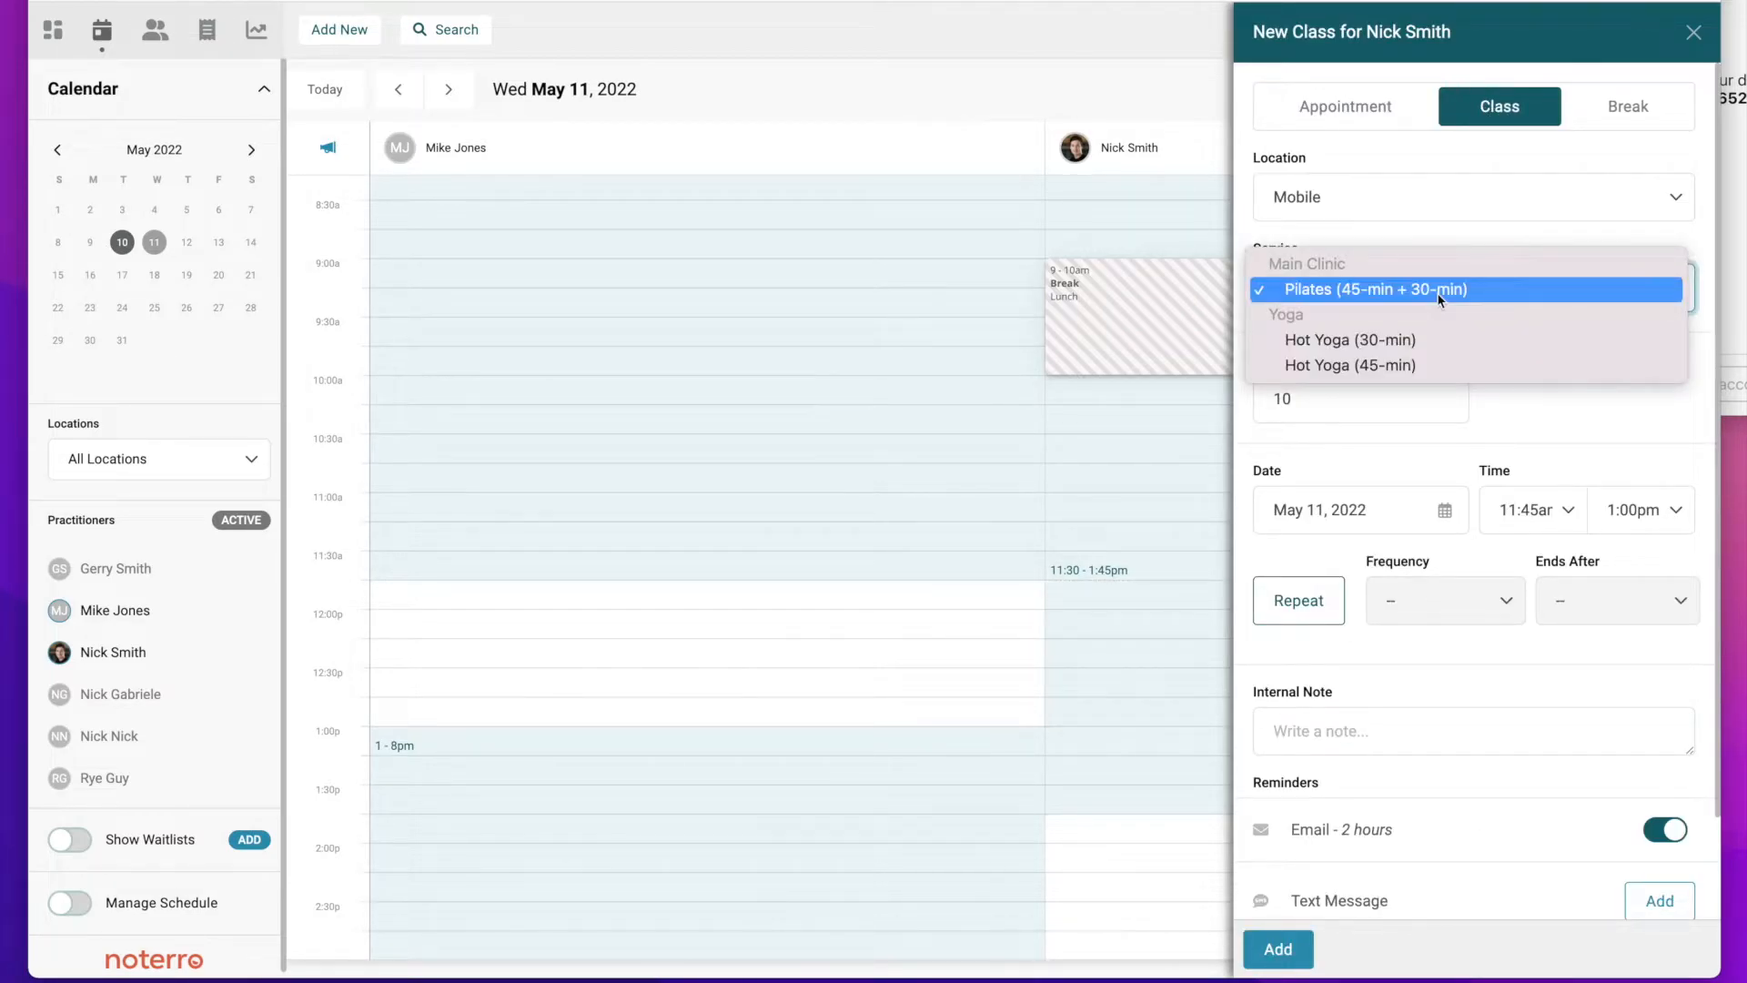
{"action": "left_click", "coordinate": [1327, 340]}
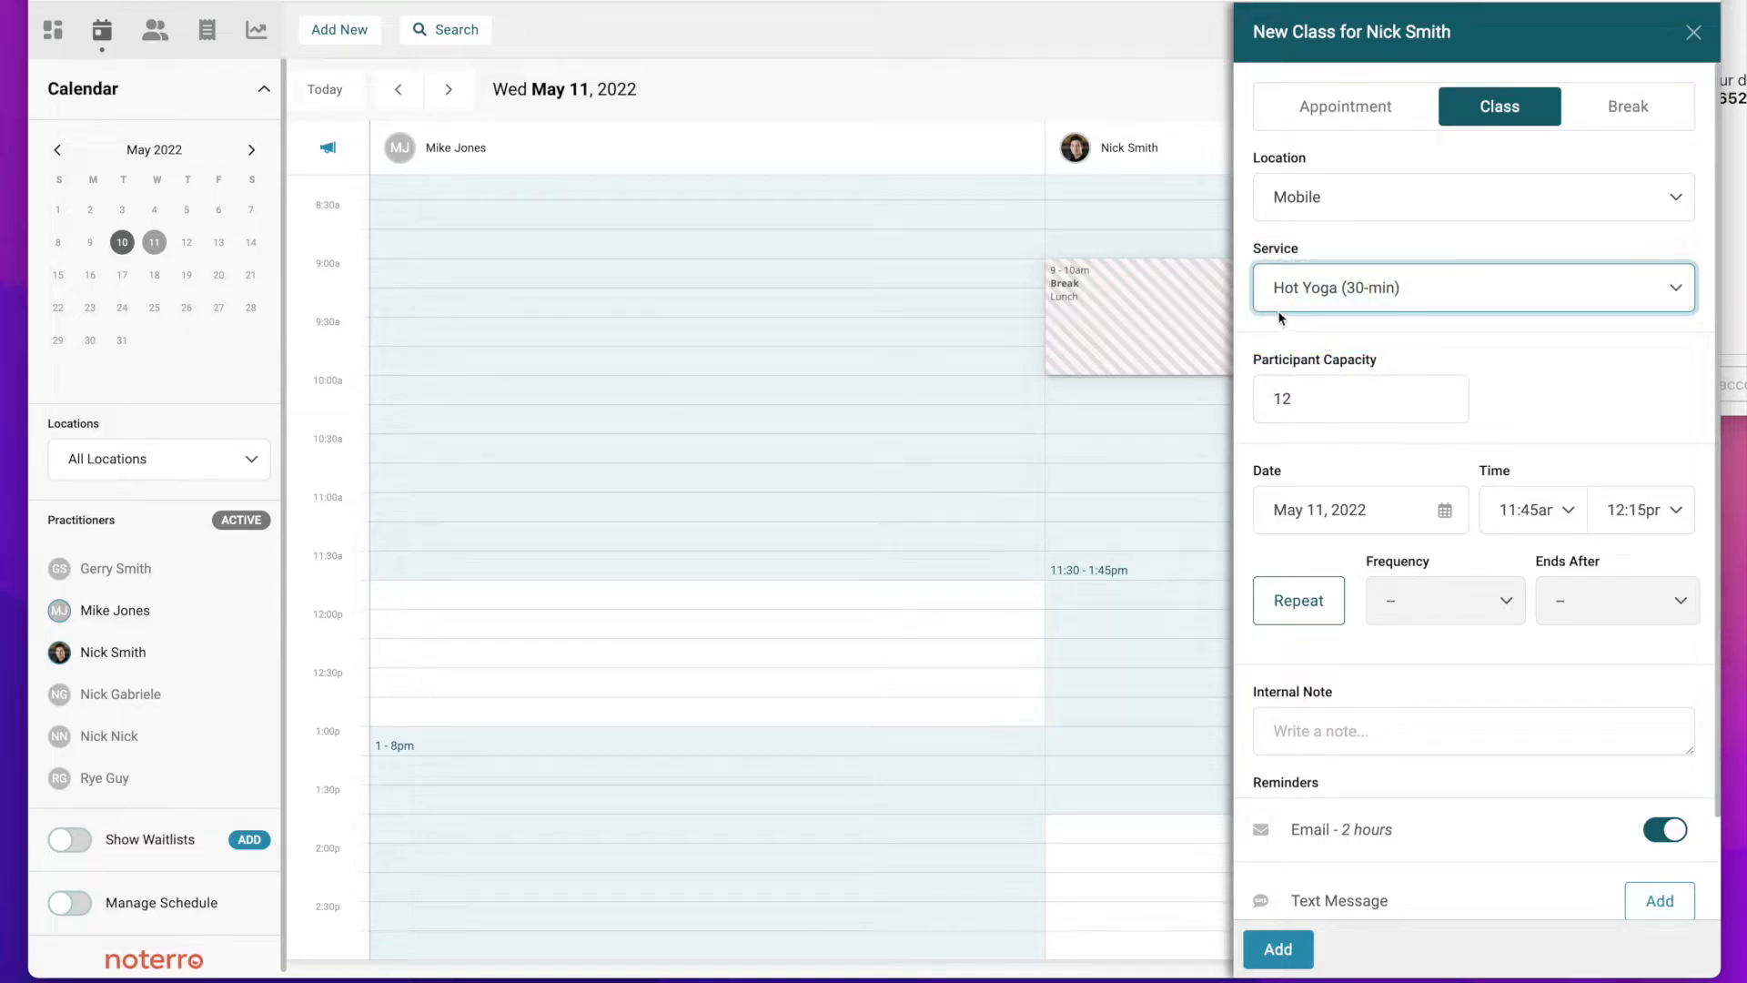
{"action": "scroll", "coordinate": [1466, 328], "scroll_direction": "down", "scroll_amount": 2}
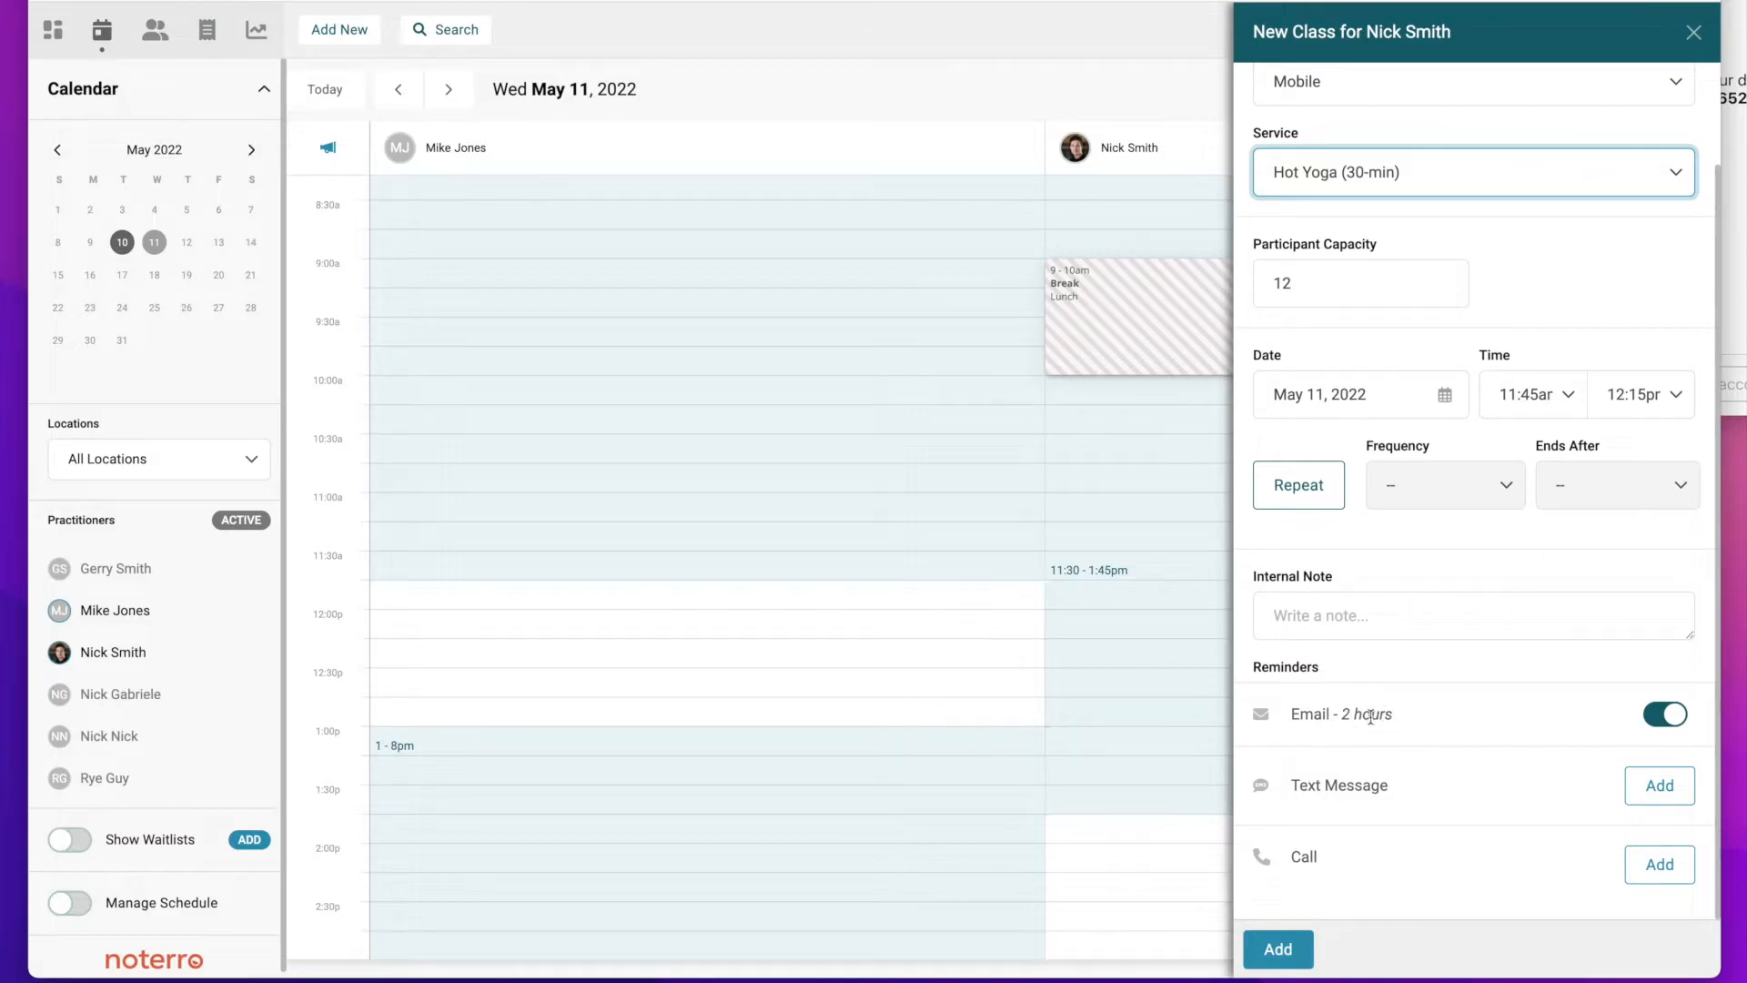
{"action": "left_click", "coordinate": [1264, 952]}
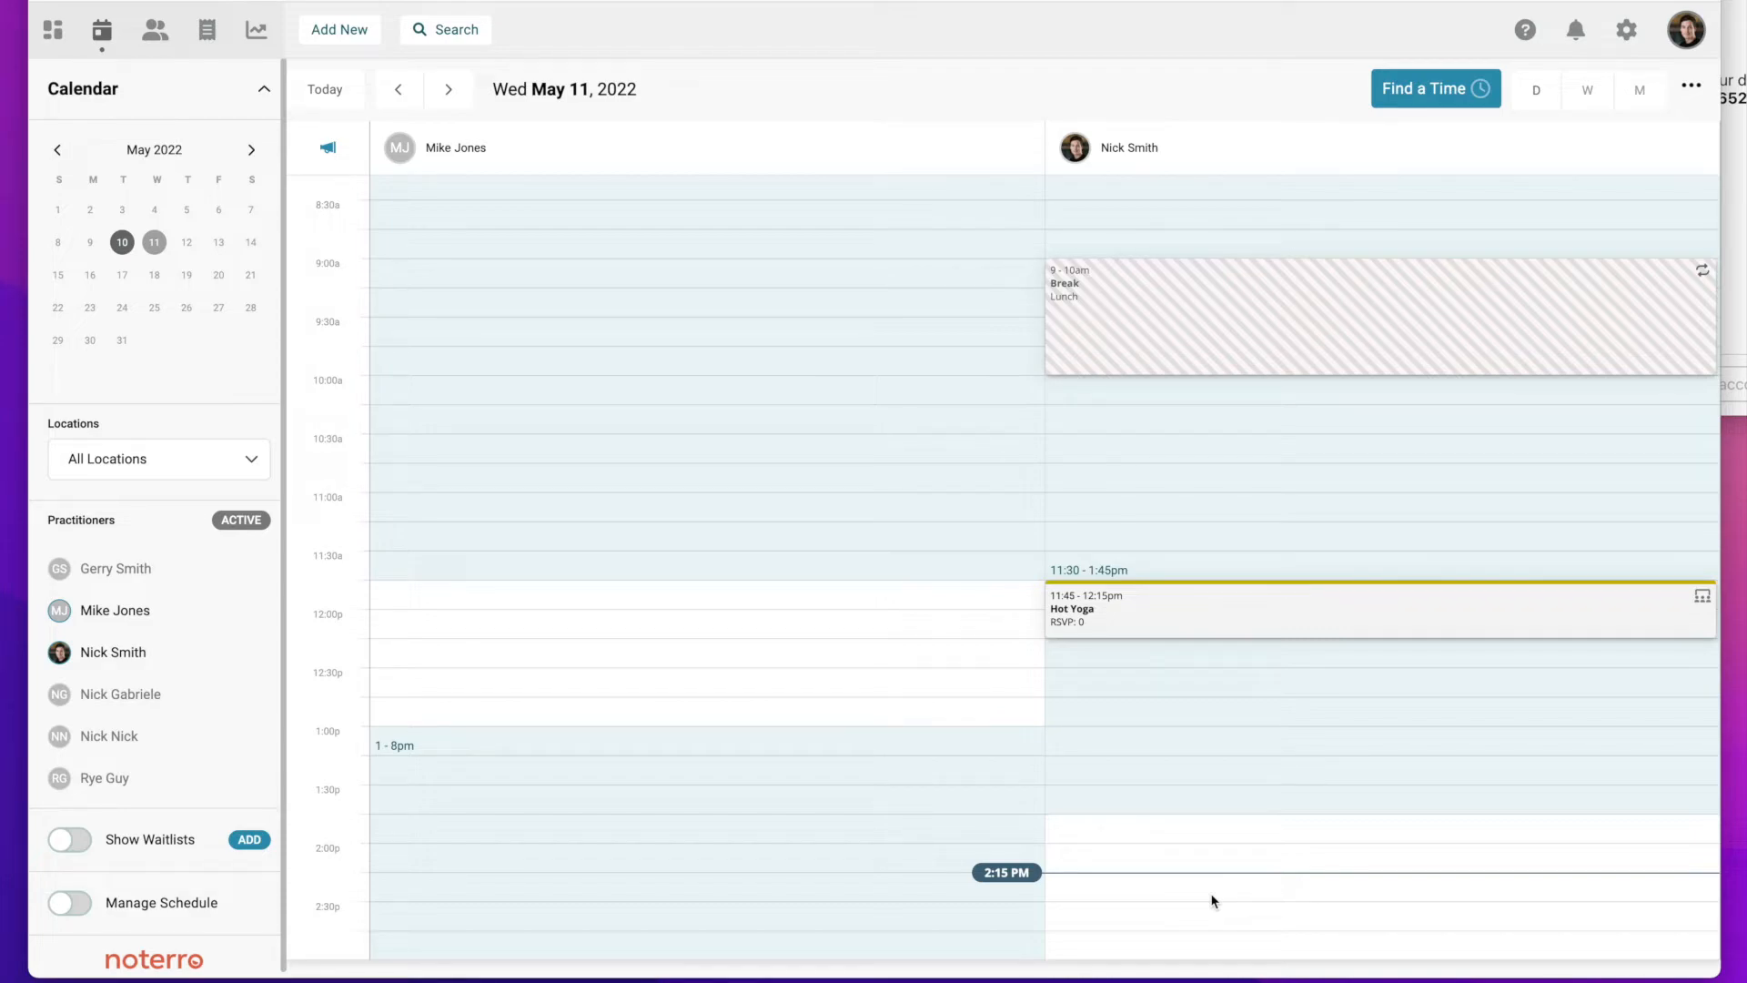
Open the 11:45 am Hot Yoga class on May 11 and book the first existing client matching "h", with an email notification
{"action": "left_click", "coordinate": [1183, 606]}
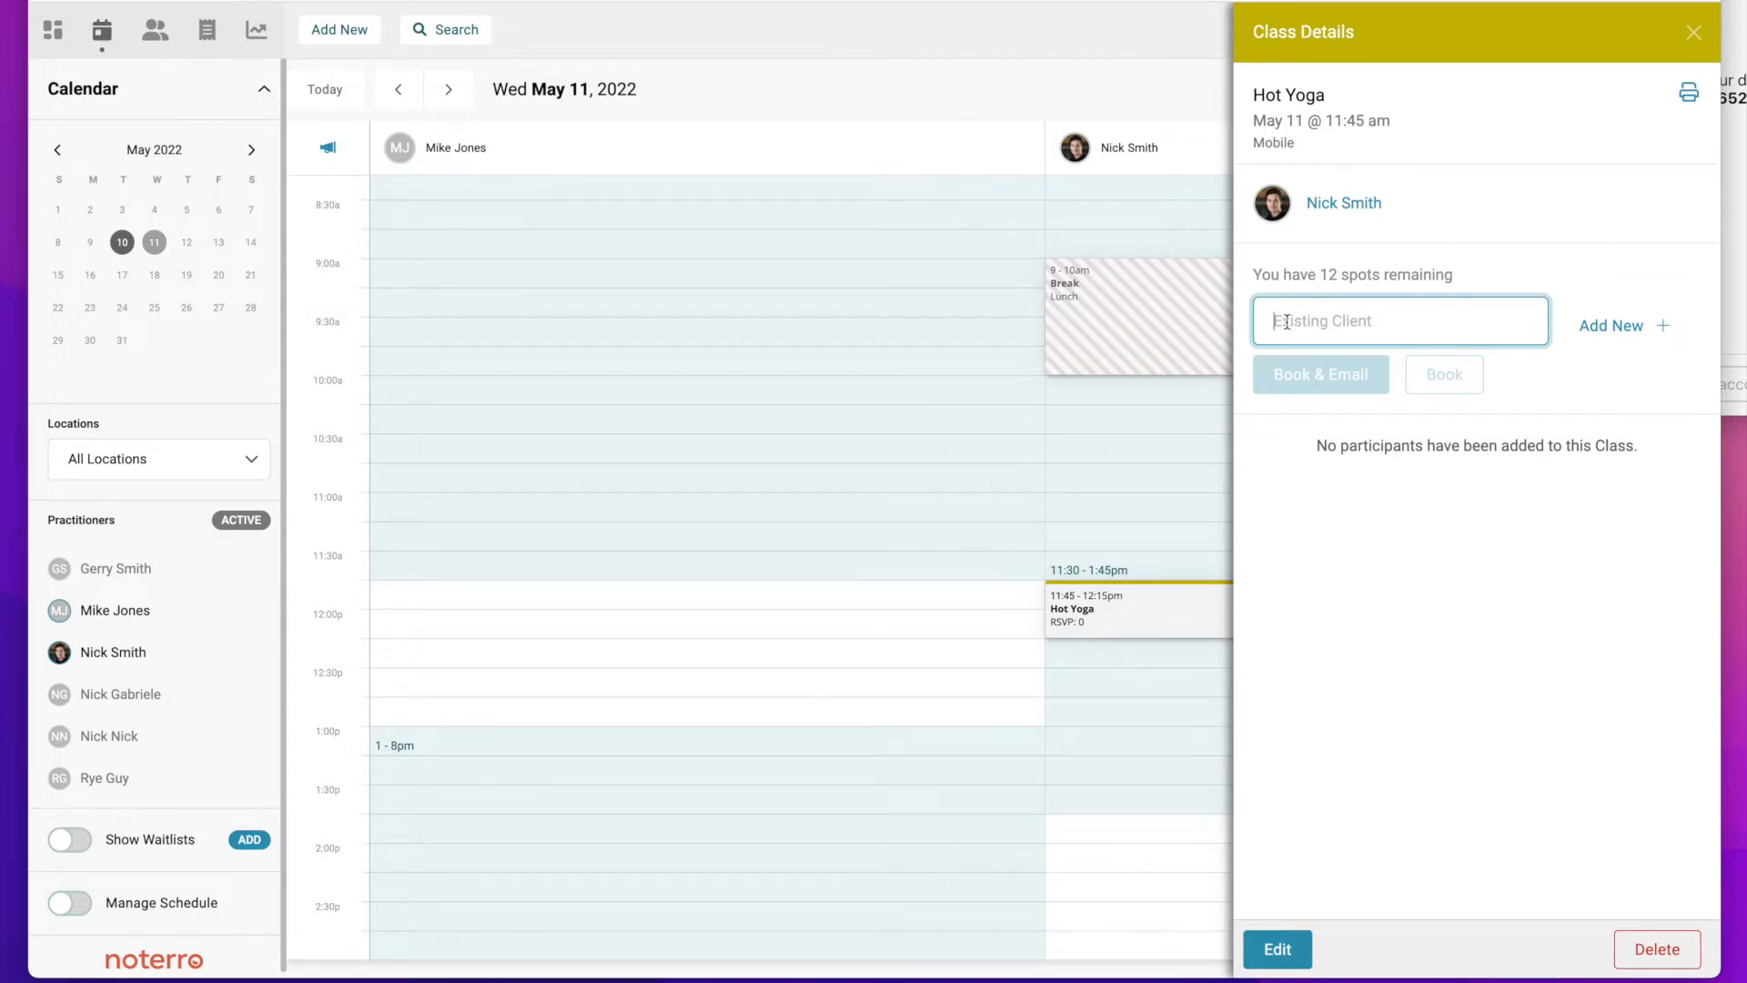
{"action": "type", "text": "h"}
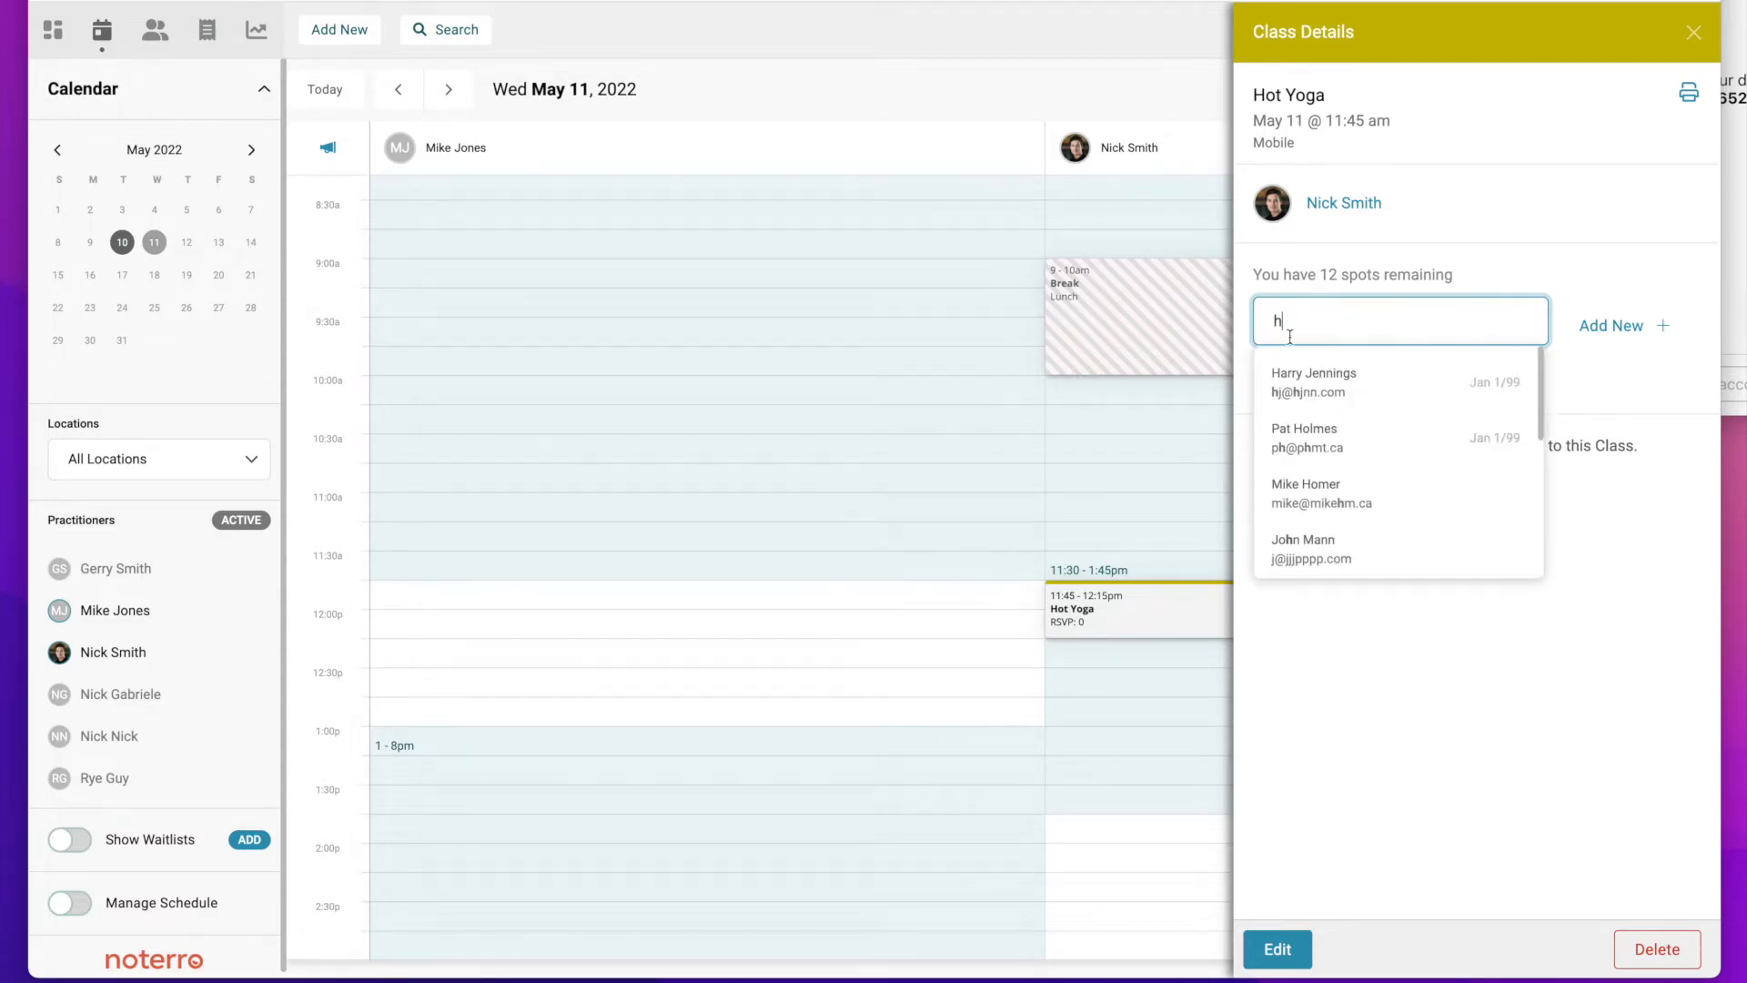
{"action": "left_click", "coordinate": [1301, 388]}
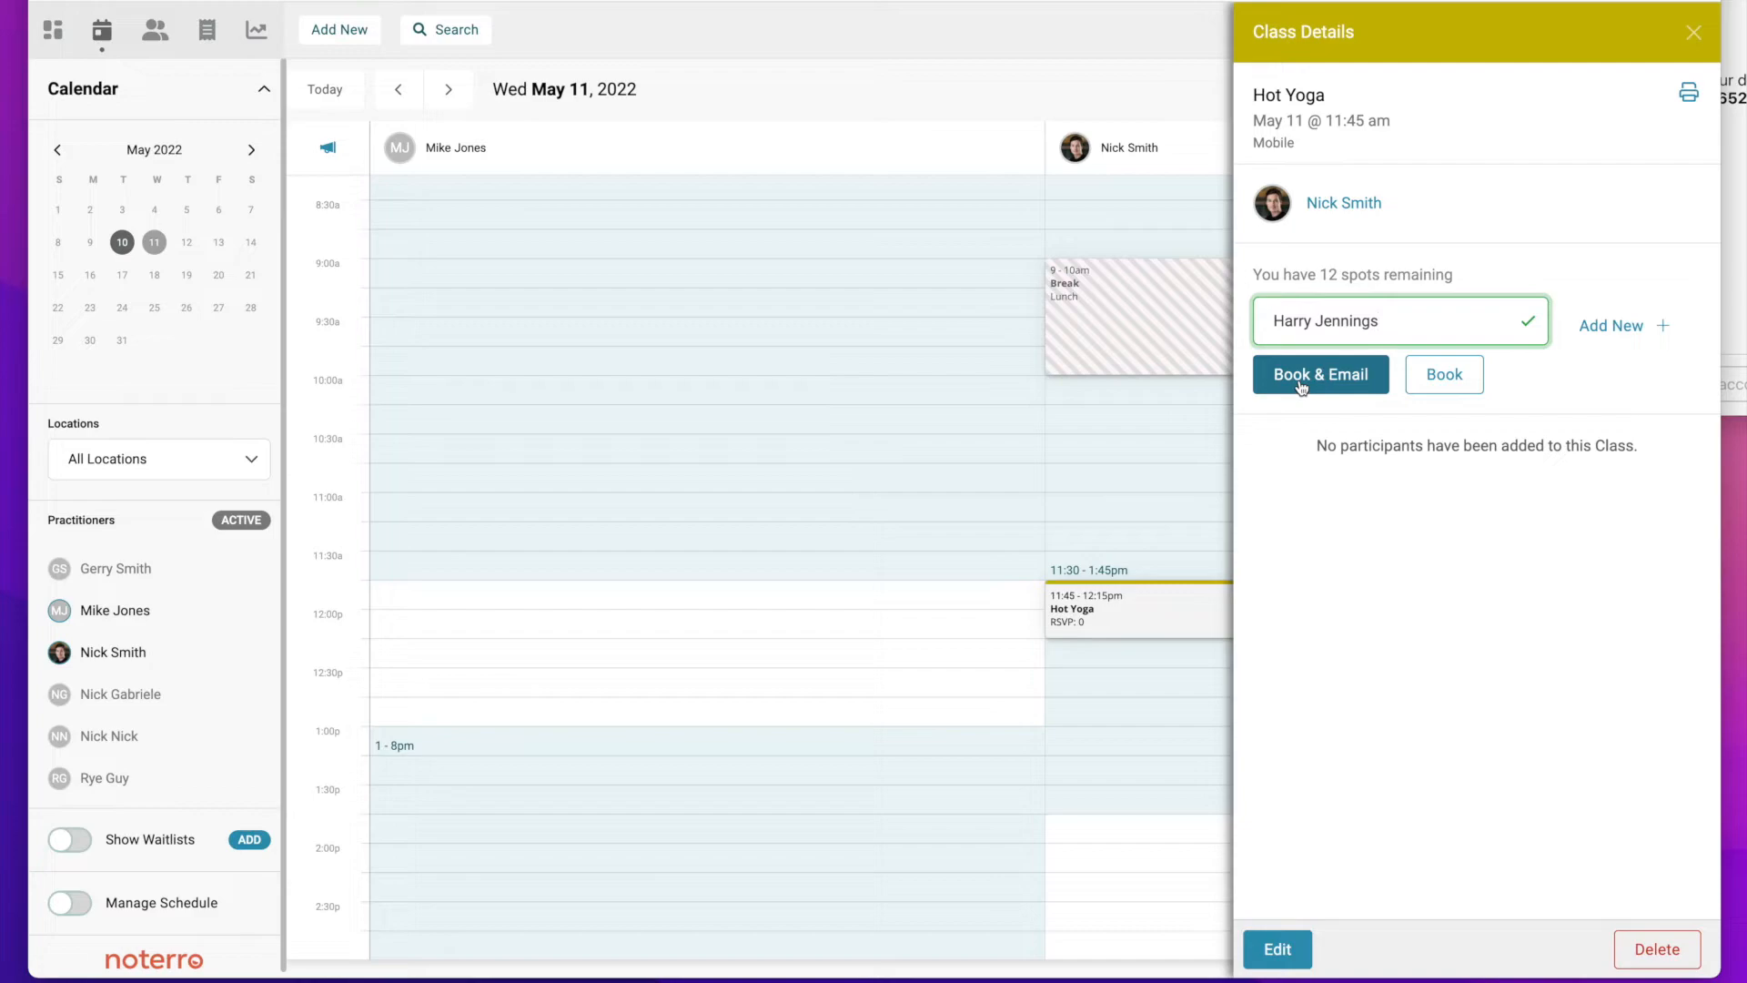
{"action": "left_click", "coordinate": [1301, 388]}
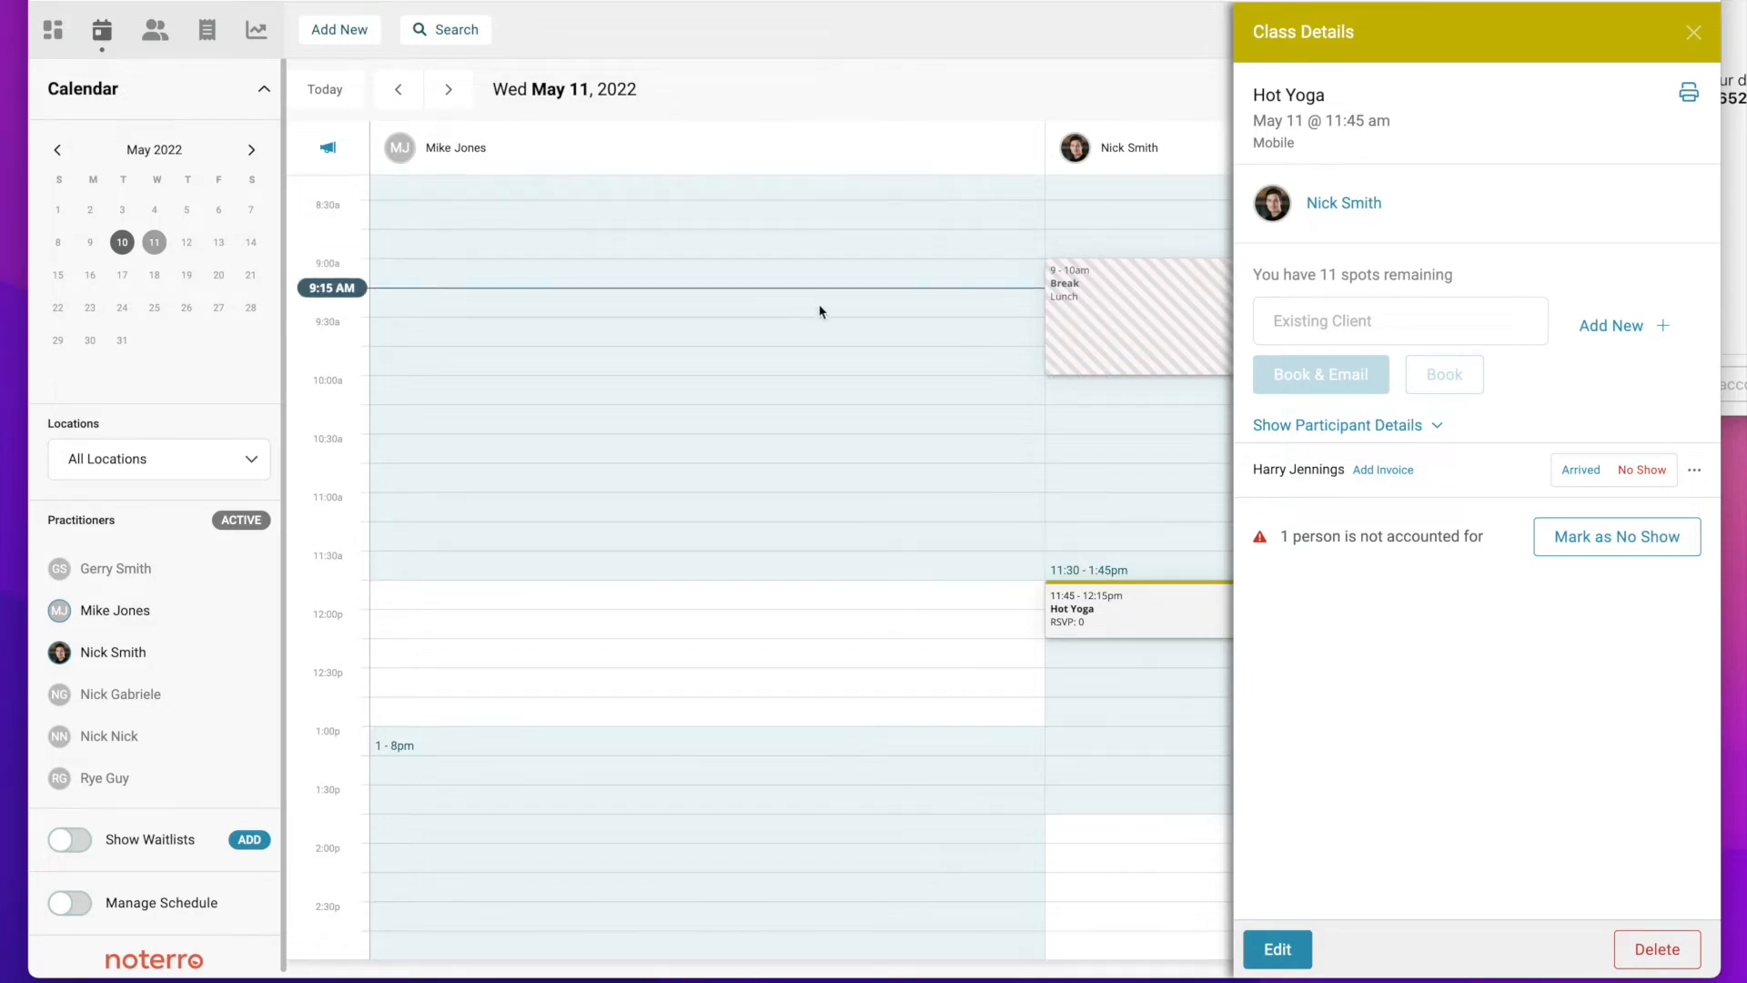
Mark the booked Hot Yoga participant as arrived and add an invoice for them
{"action": "left_click", "coordinate": [1578, 480]}
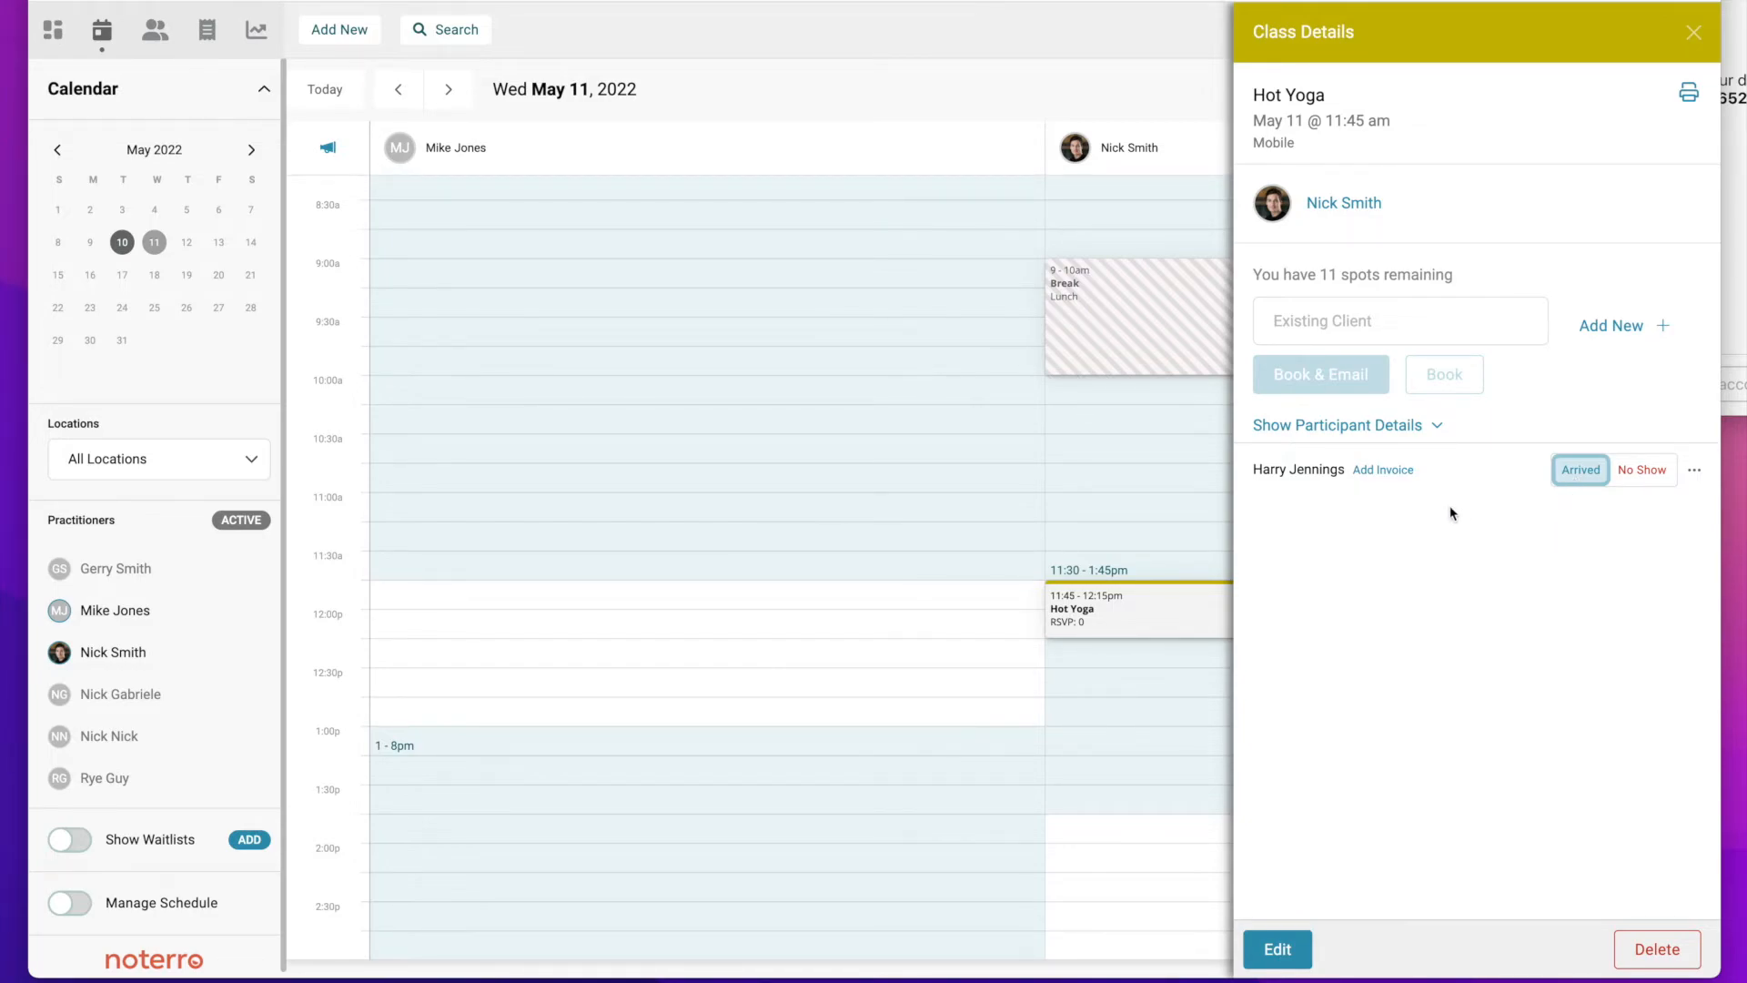
{"action": "left_click", "coordinate": [1381, 469]}
Review the participant's Hot Yoga invoice from their participant details, and return to the calendar day view
{"action": "left_click", "coordinate": [1345, 434]}
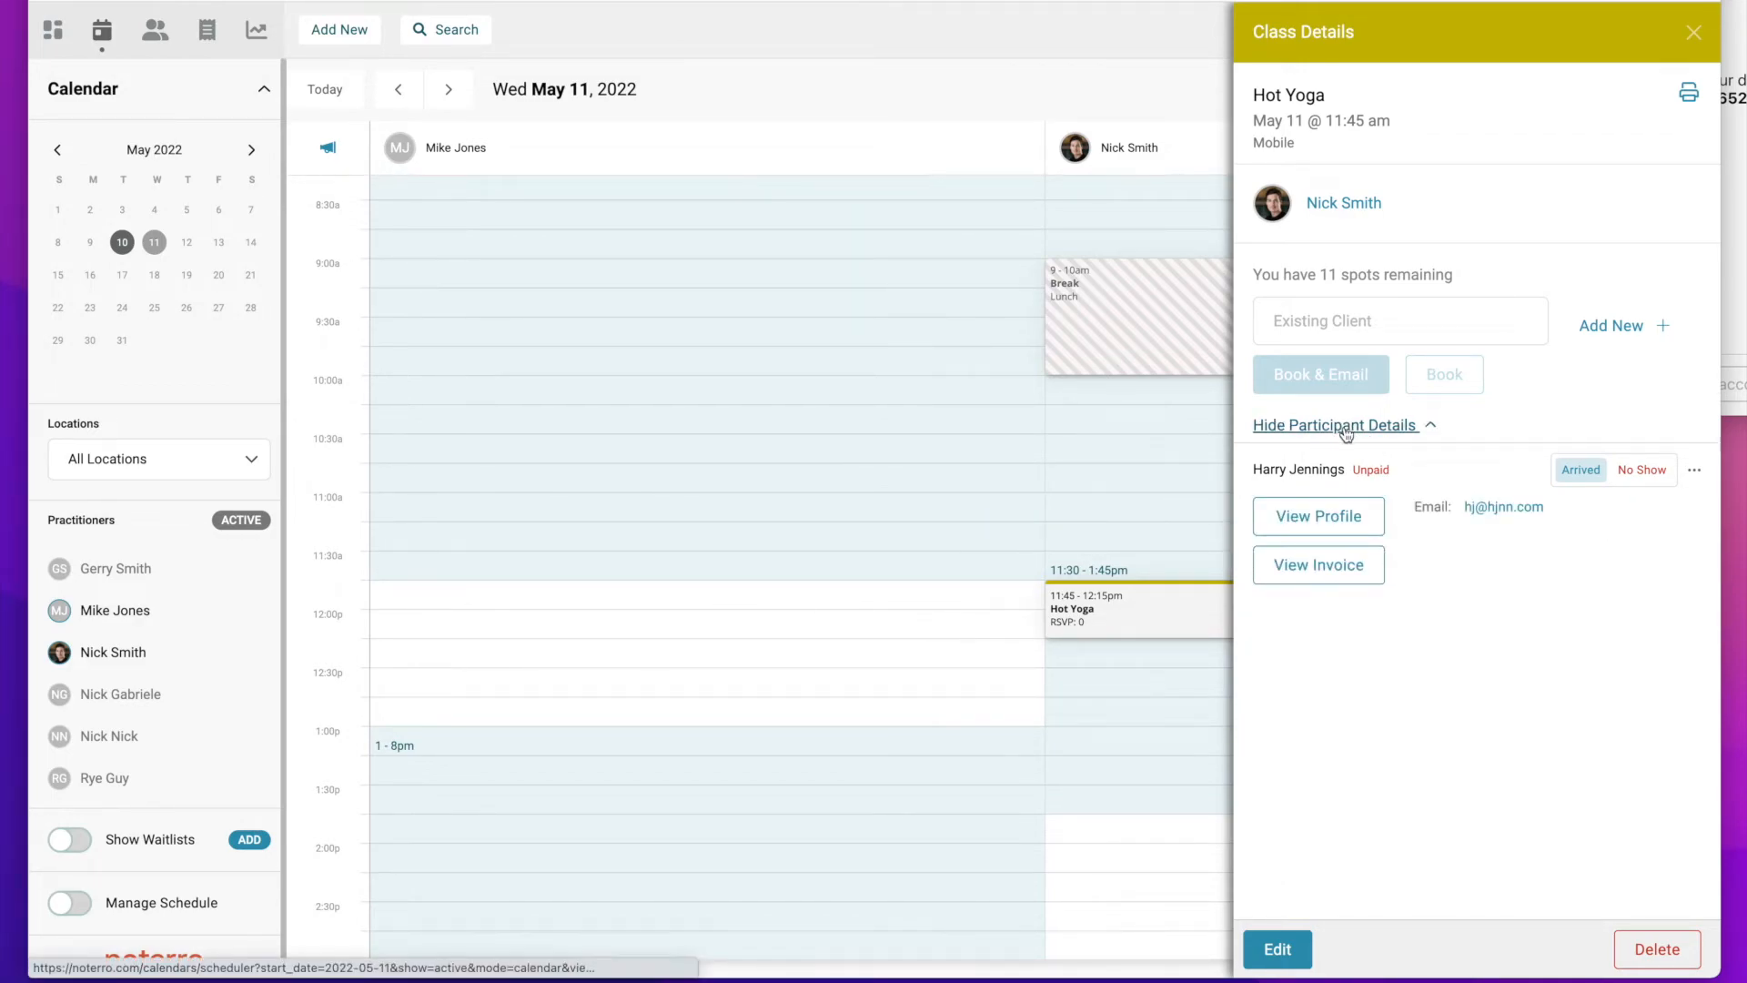
{"action": "left_click", "coordinate": [1307, 570]}
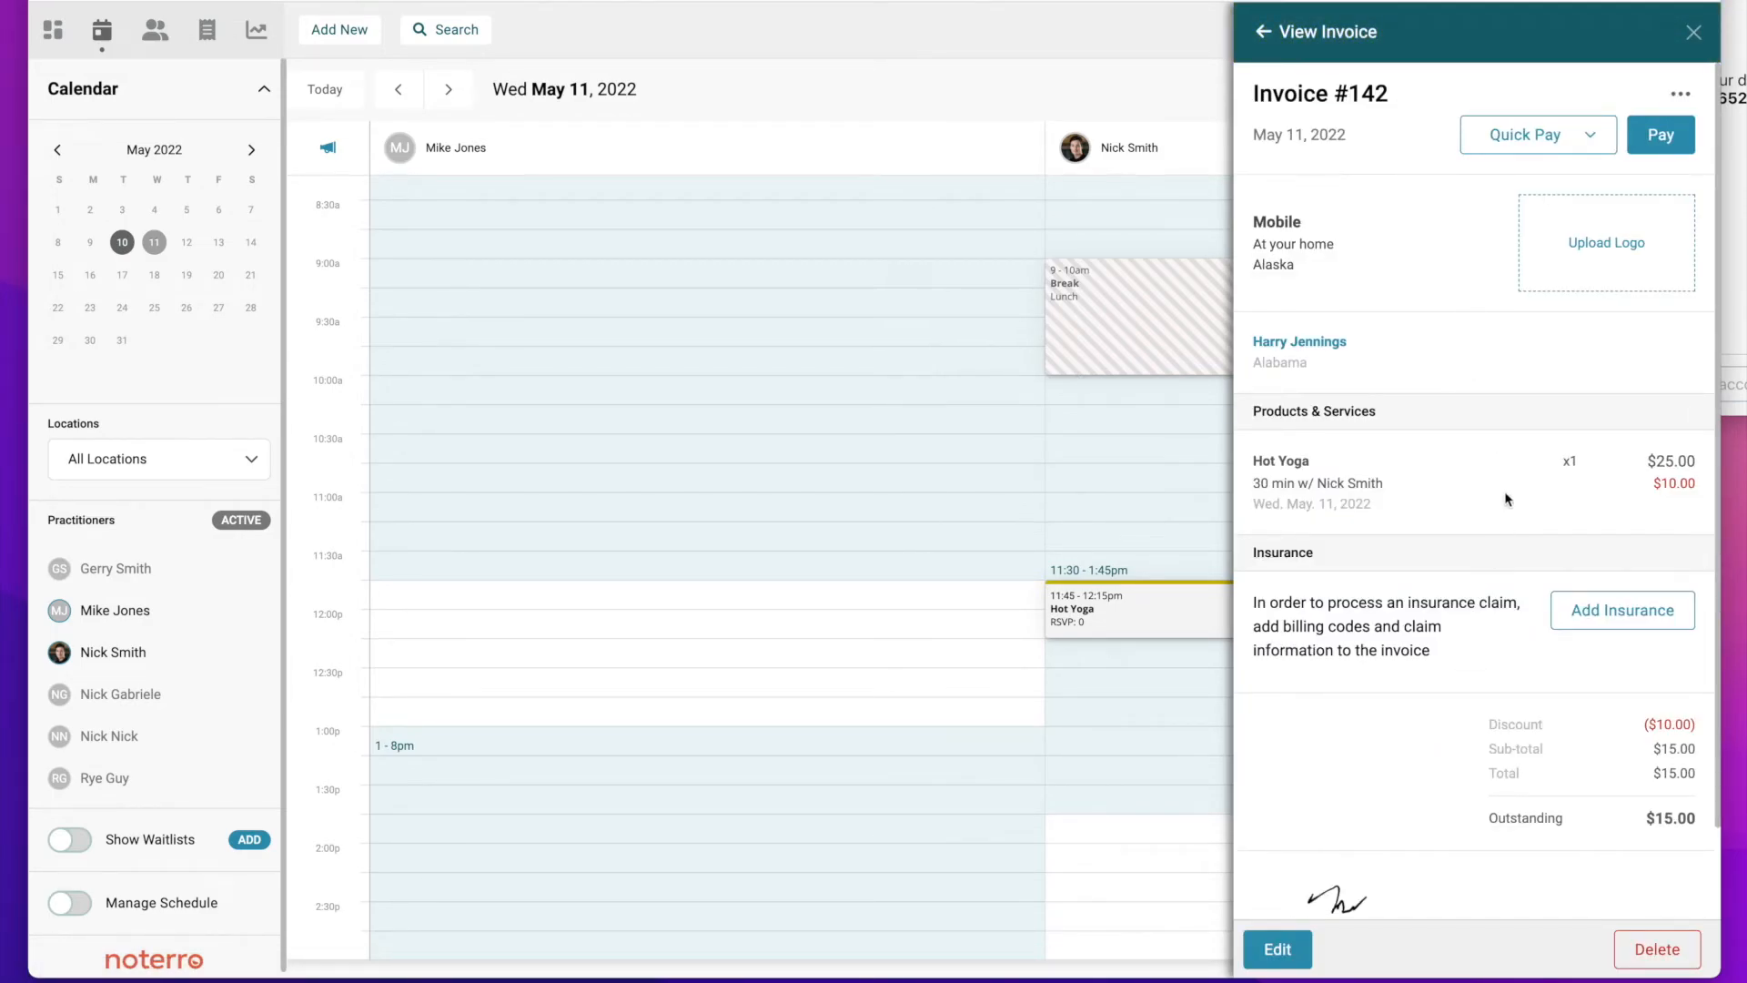
{"action": "left_click", "coordinate": [1263, 28]}
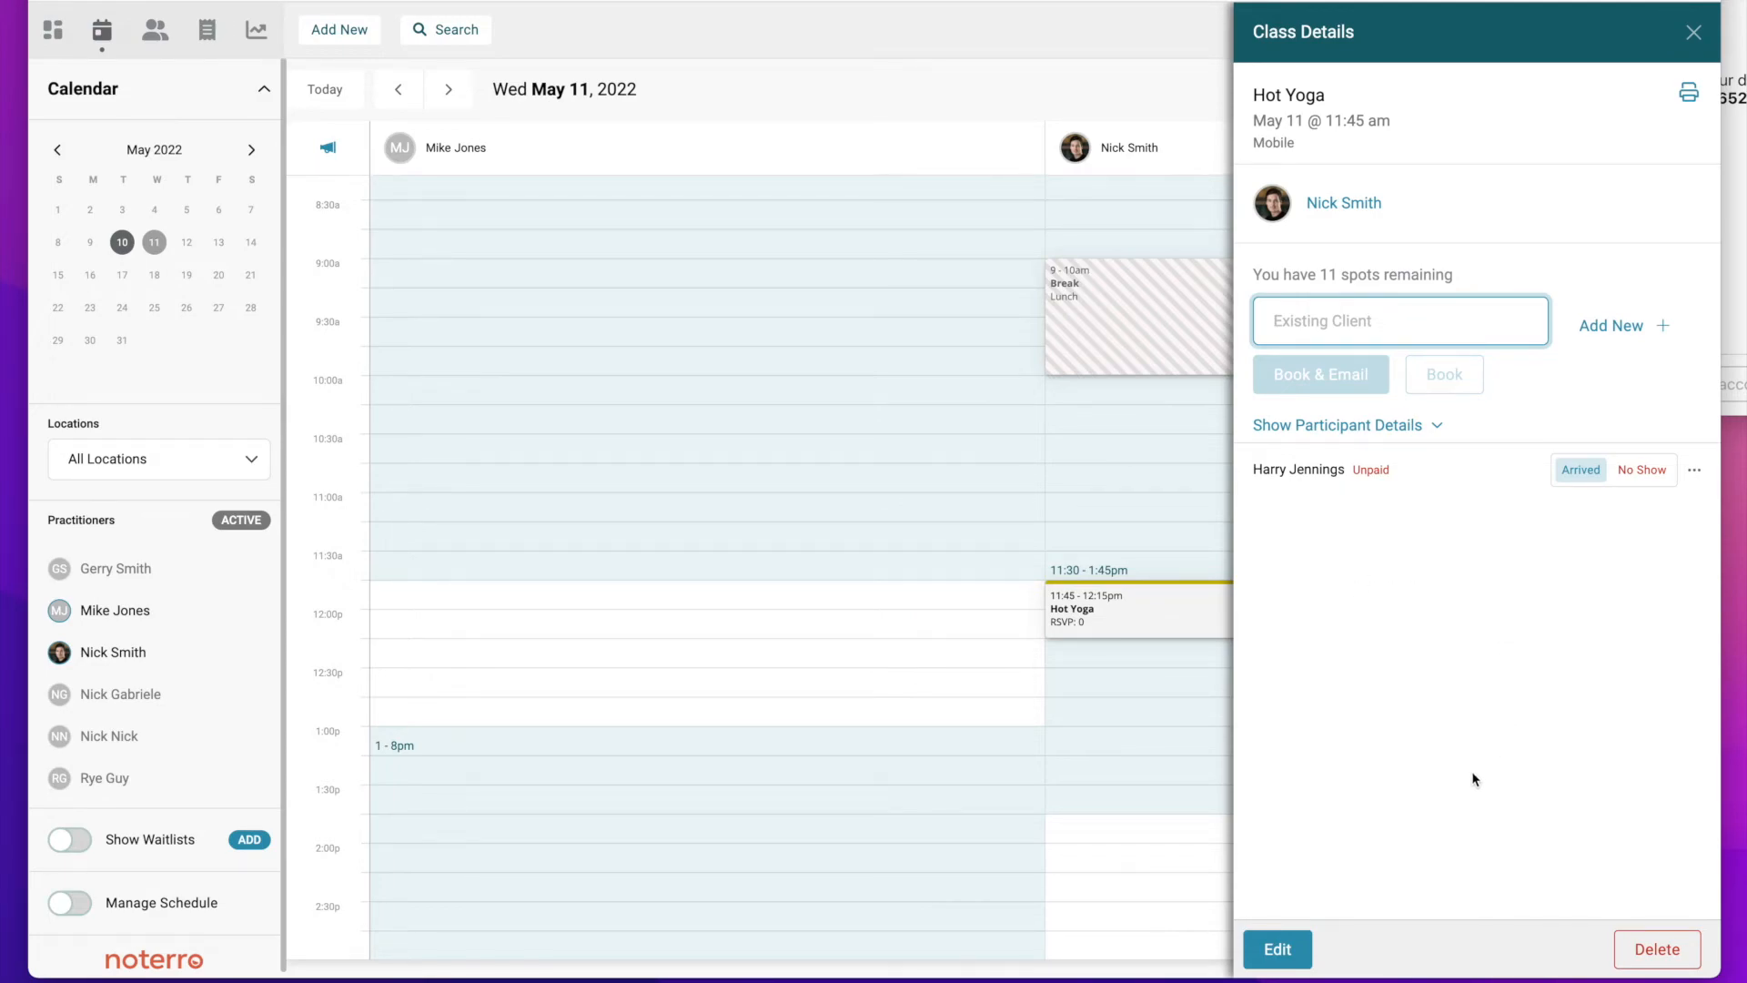
{"action": "left_click", "coordinate": [1689, 33]}
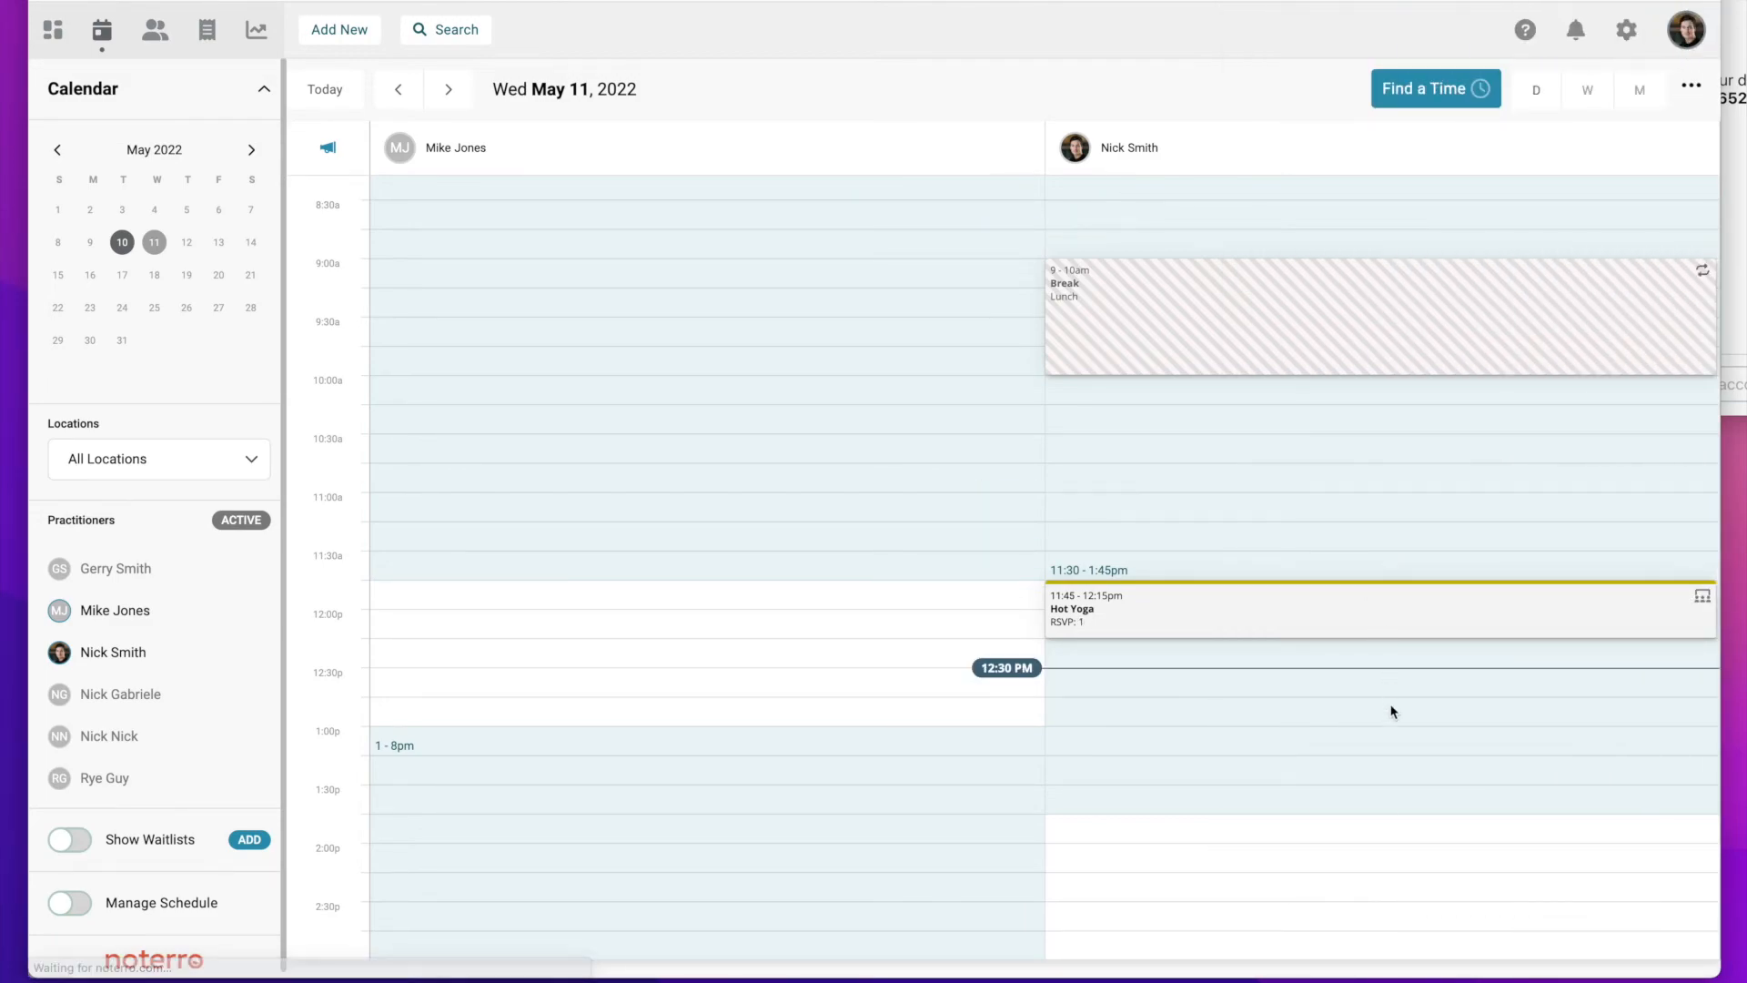